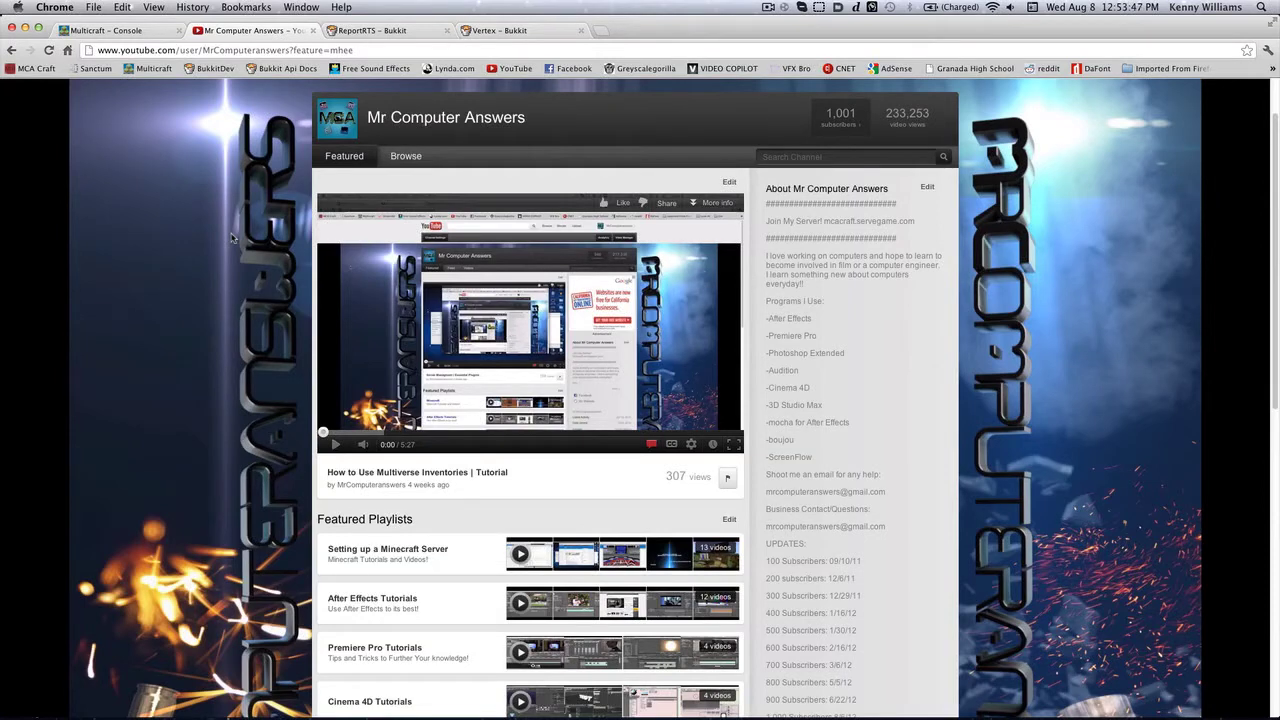
# Open the ReportRTS page on BukkitDev and arrange the Downloads and Tutorial Server folder windows side by side in Finder.
pyautogui.click(391, 31)
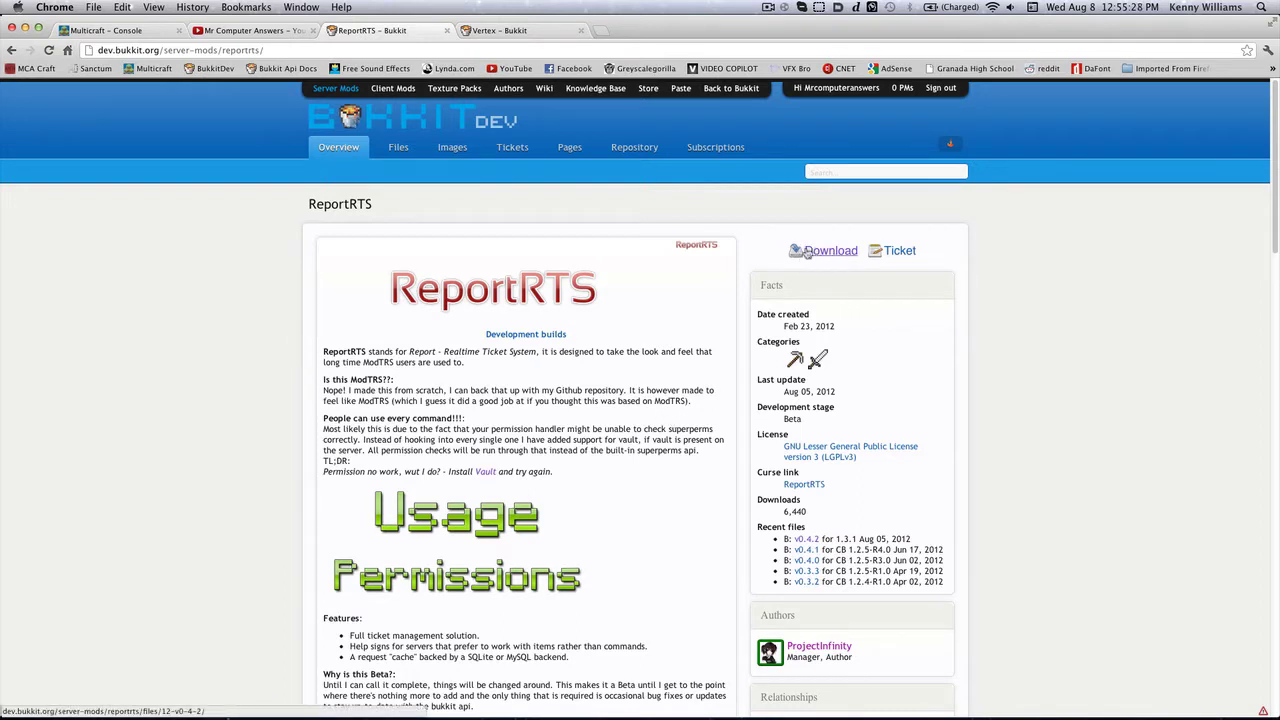
pyautogui.click(30, 130)
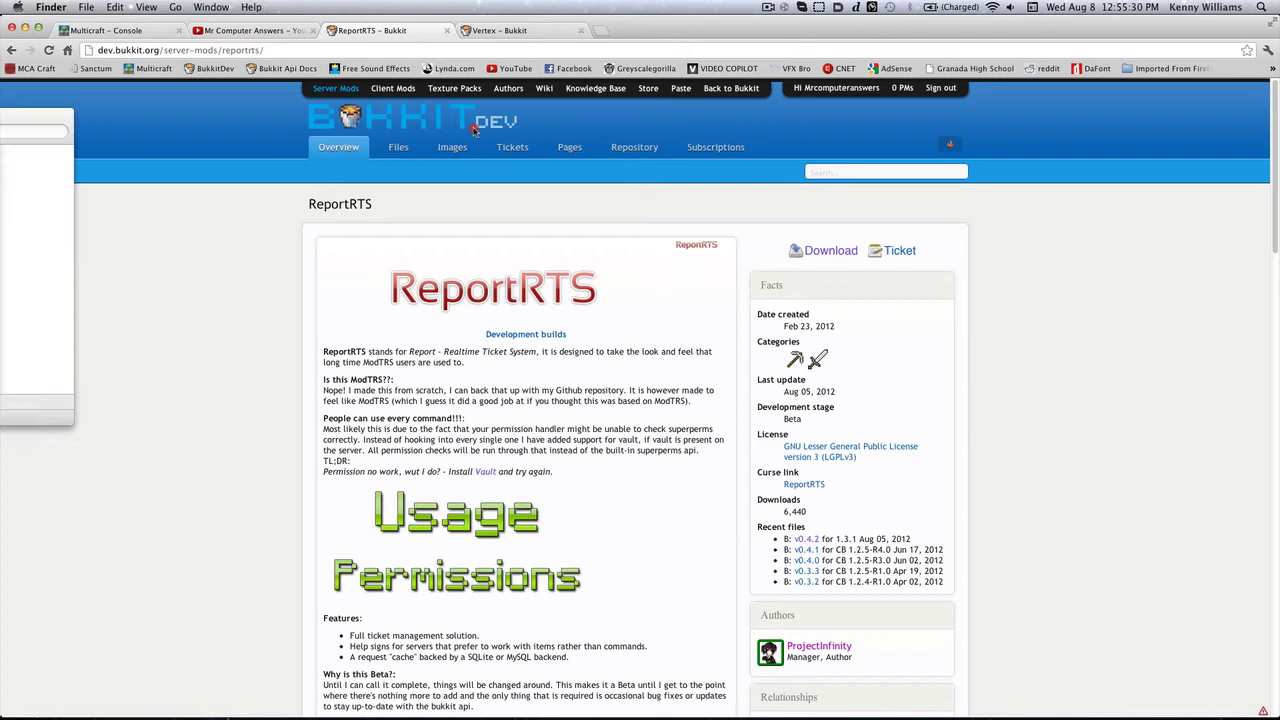
pyautogui.press('super+n')
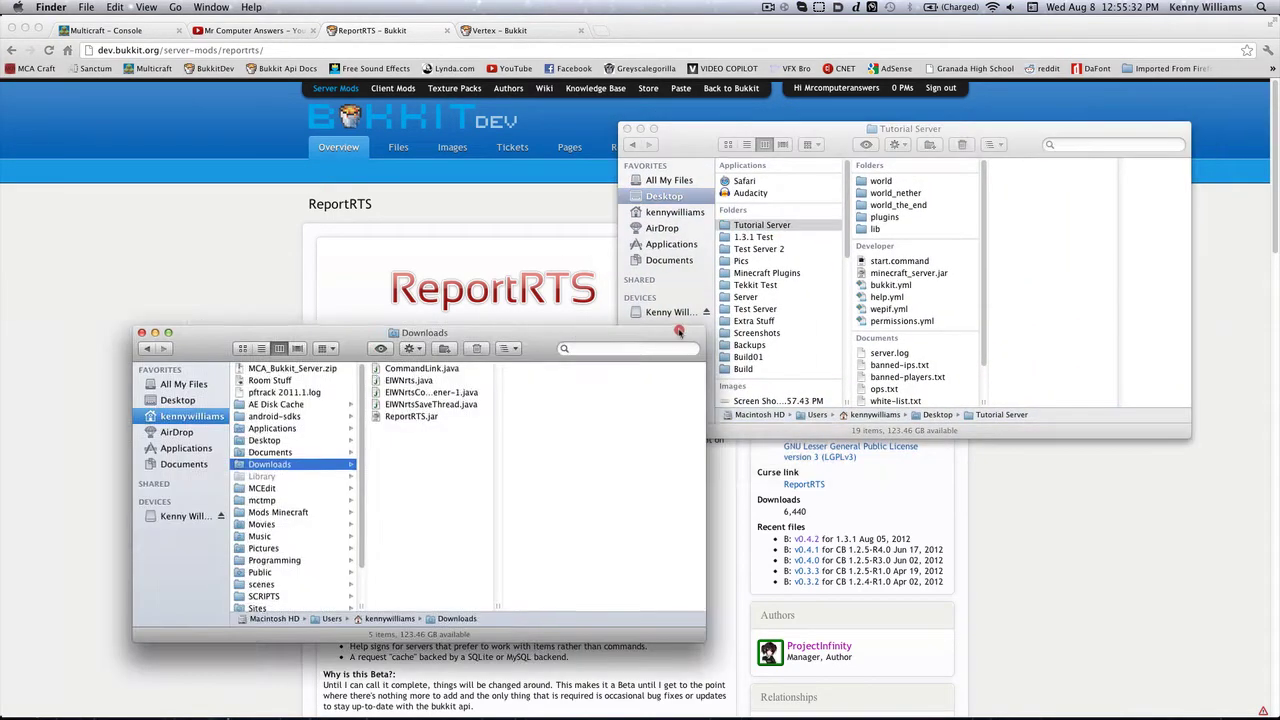
pyautogui.moveTo(484, 335); pyautogui.dragTo(492, 371)
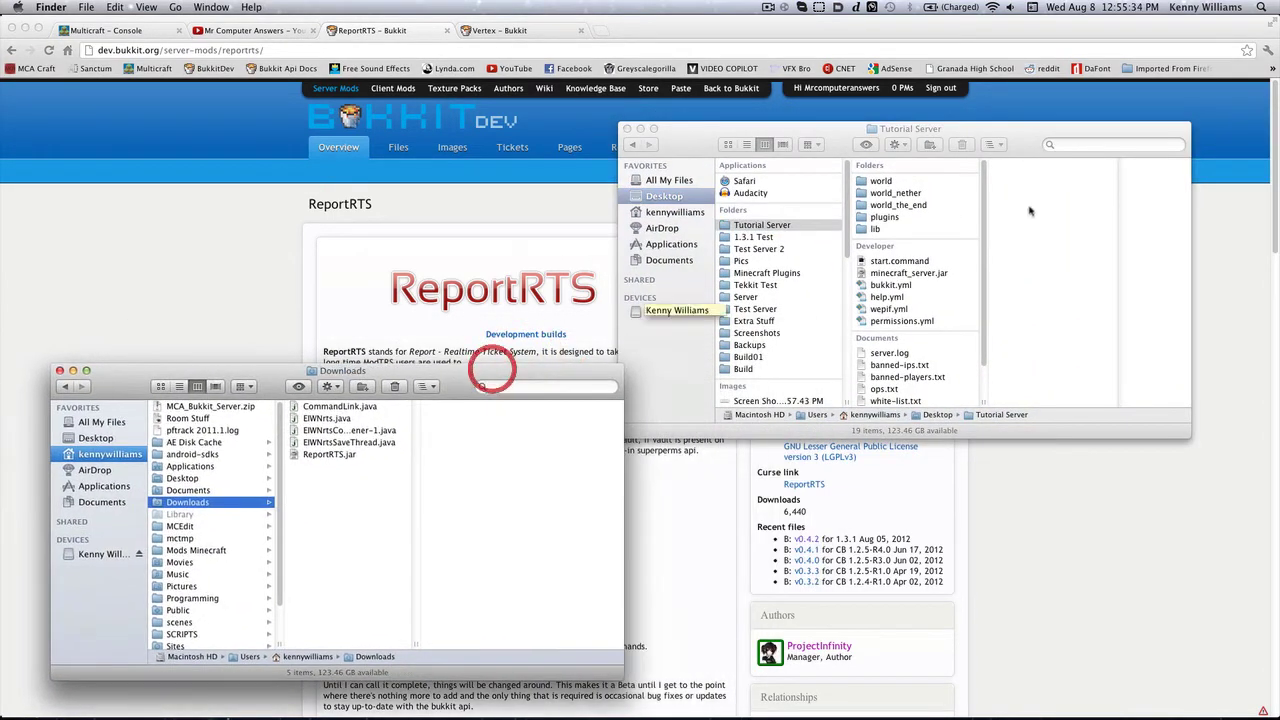
# Move ReportRTS.jar from the Downloads folder into the plugins folder of Tutorial Server.
pyautogui.click(899, 220)
pyautogui.click(926, 215)
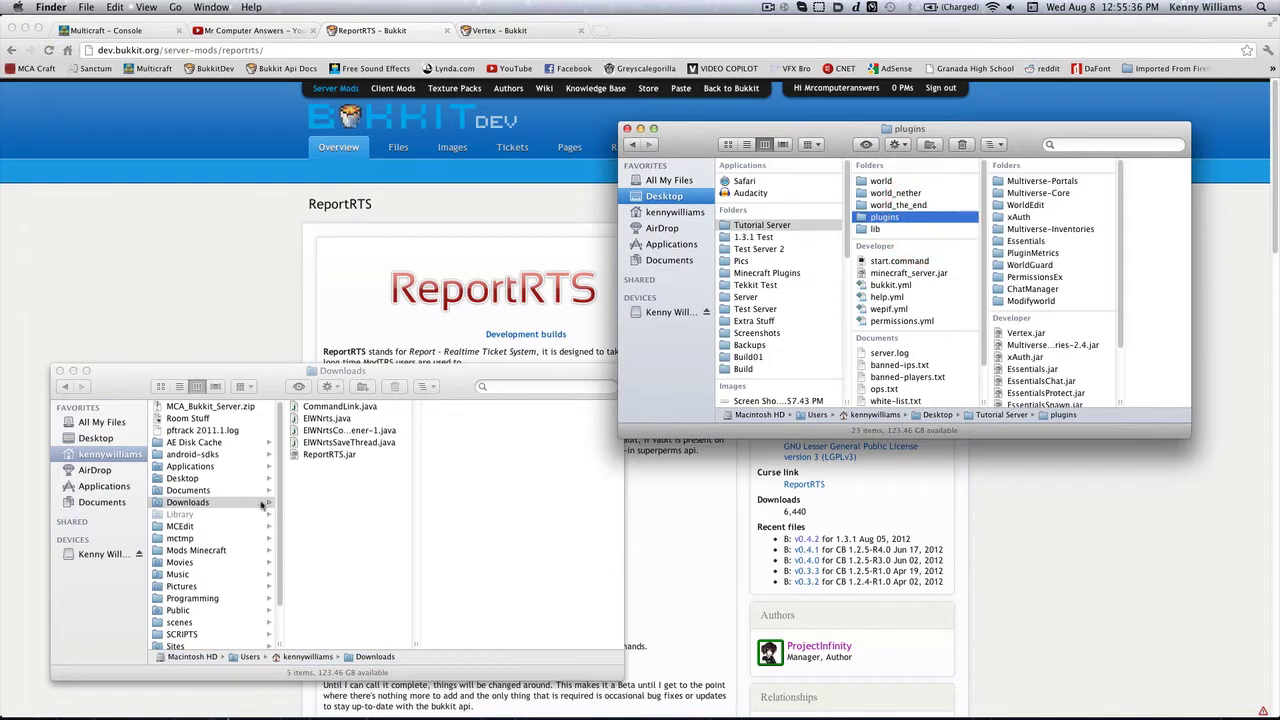
pyautogui.click(366, 502)
pyautogui.moveTo(311, 456); pyautogui.dragTo(1036, 368)
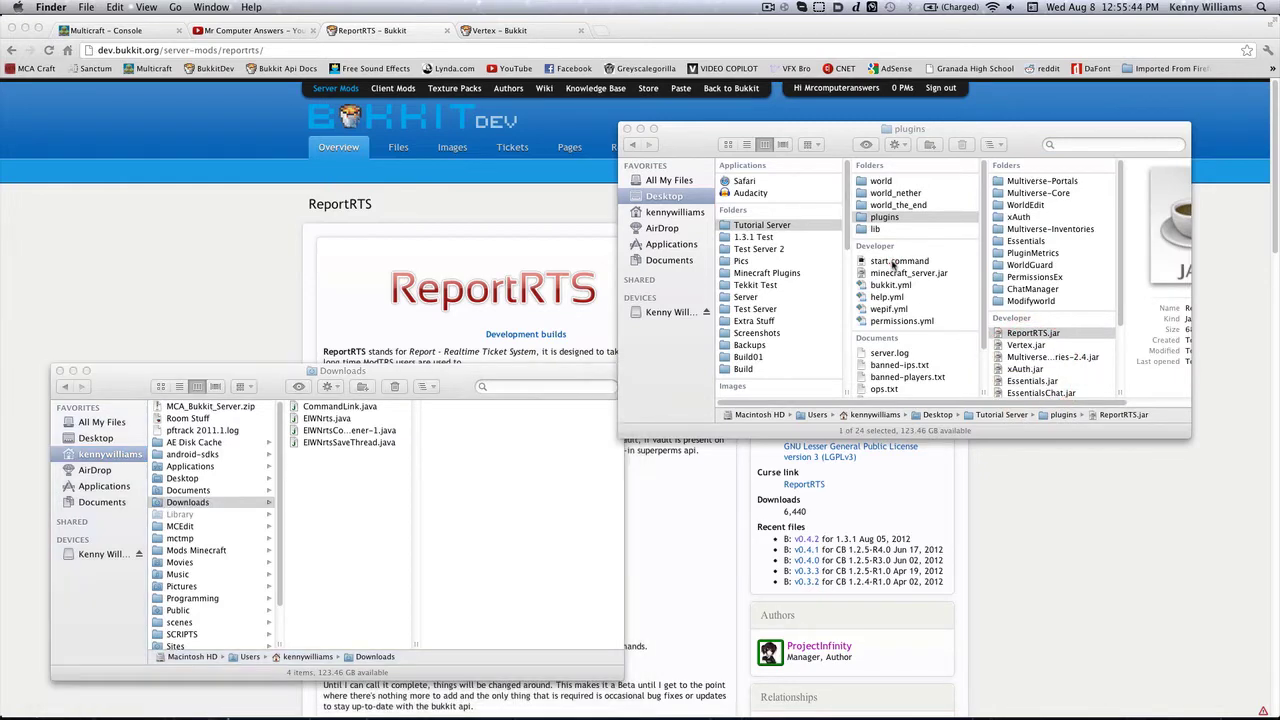
# Run start.command to start the server and open its plugins folder.
pyautogui.doubleClick(895, 262)
pyautogui.click(884, 216)
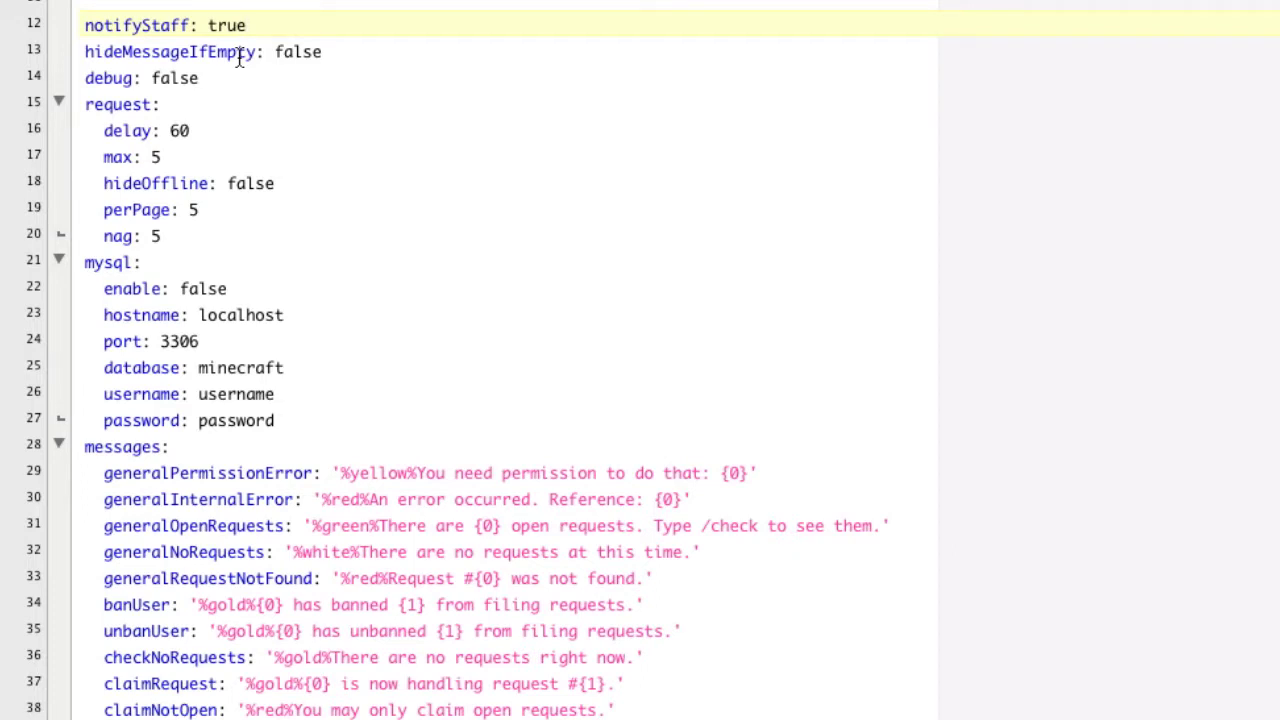
# Examine the hideMessageIfEmpty, debug and request delay settings in the ReportRTS config.yml.
pyautogui.moveTo(276, 53); pyautogui.dragTo(335, 56)
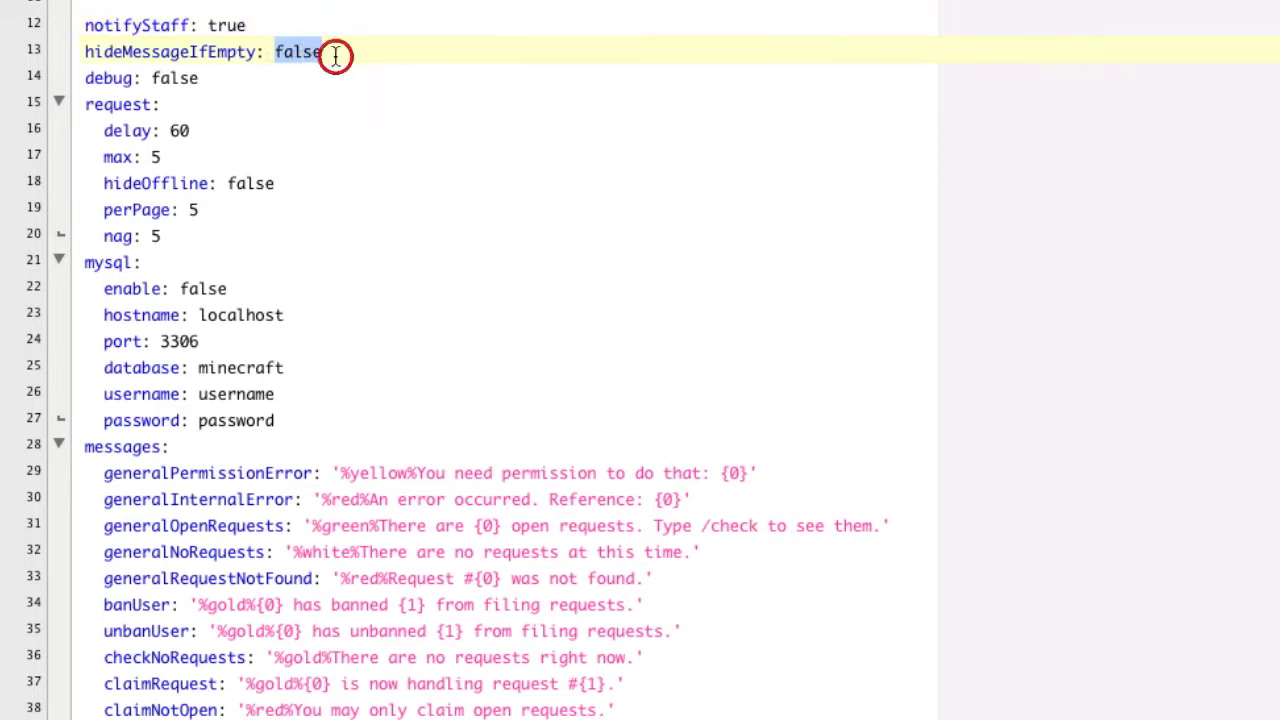
pyautogui.doubleClick(172, 78)
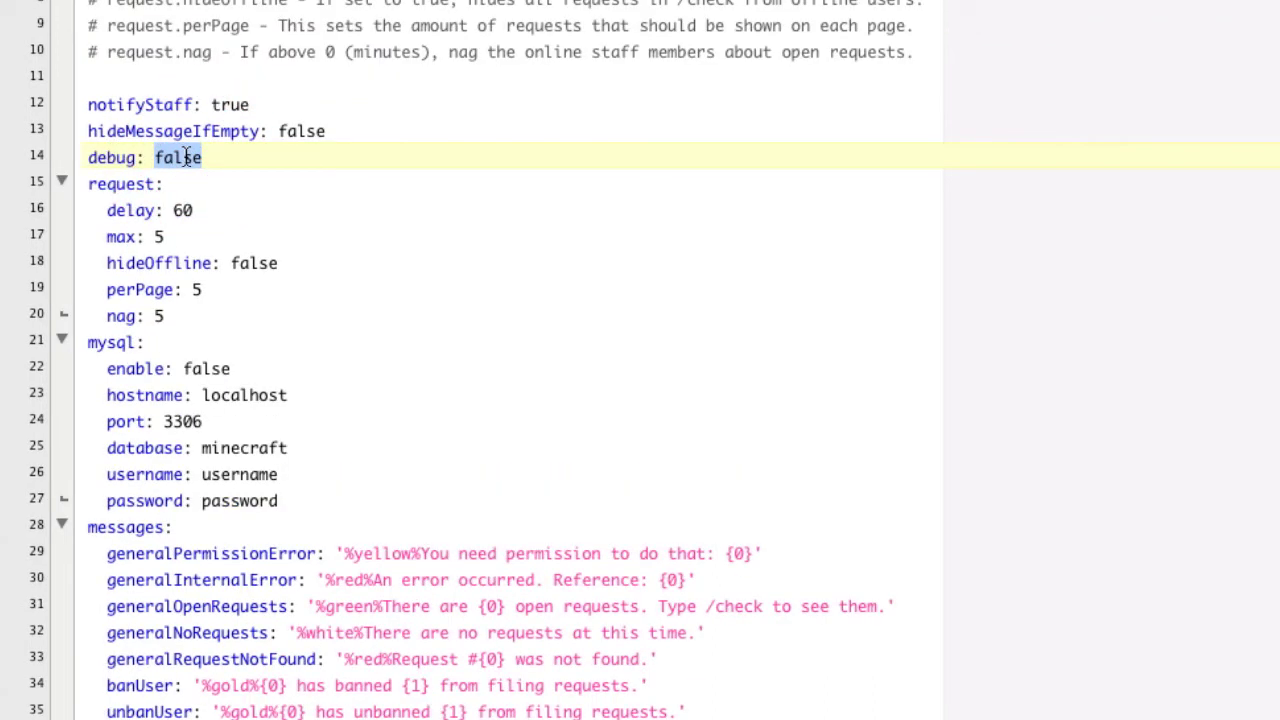
pyautogui.click(255, 155)
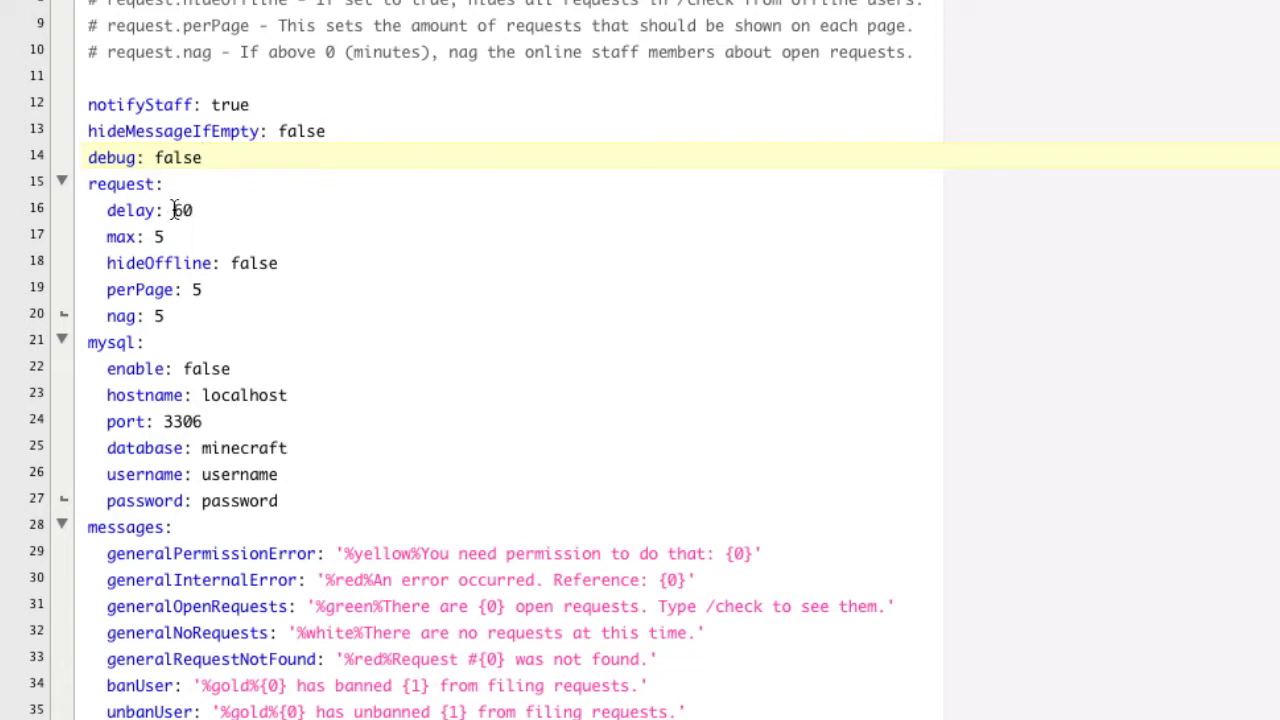
pyautogui.moveTo(105, 210); pyautogui.dragTo(216, 209)
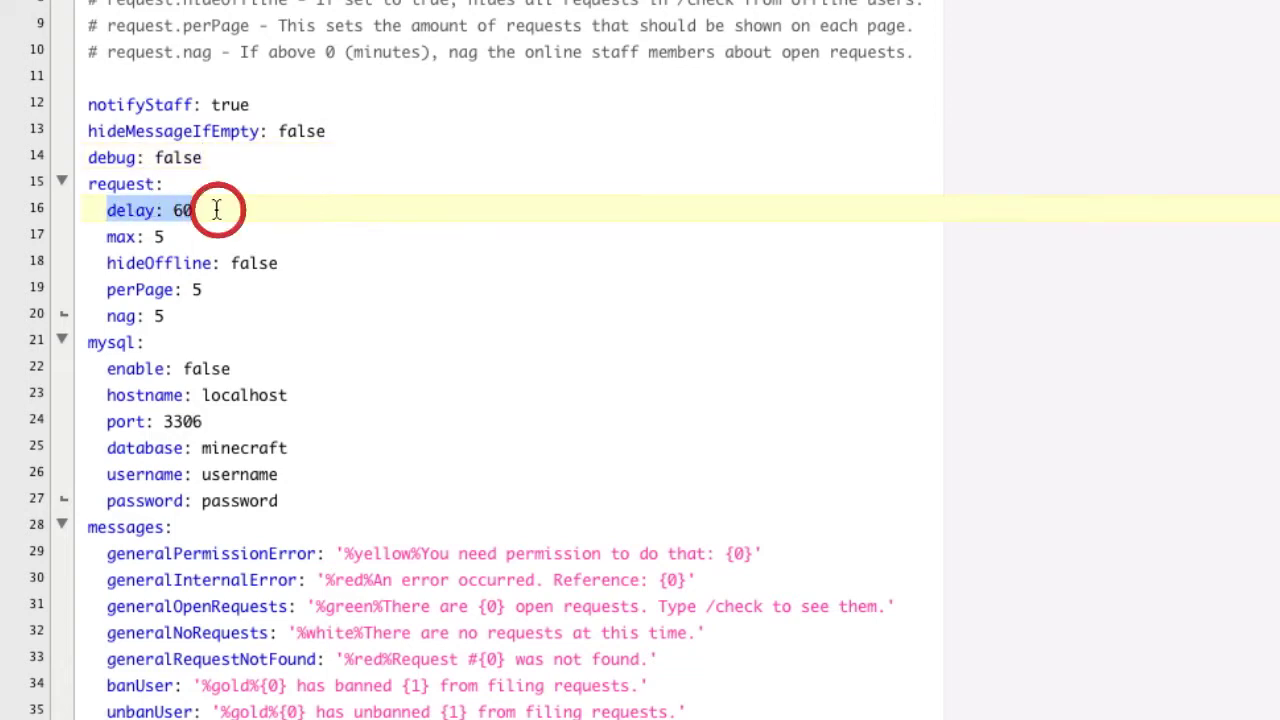
pyautogui.click(216, 209)
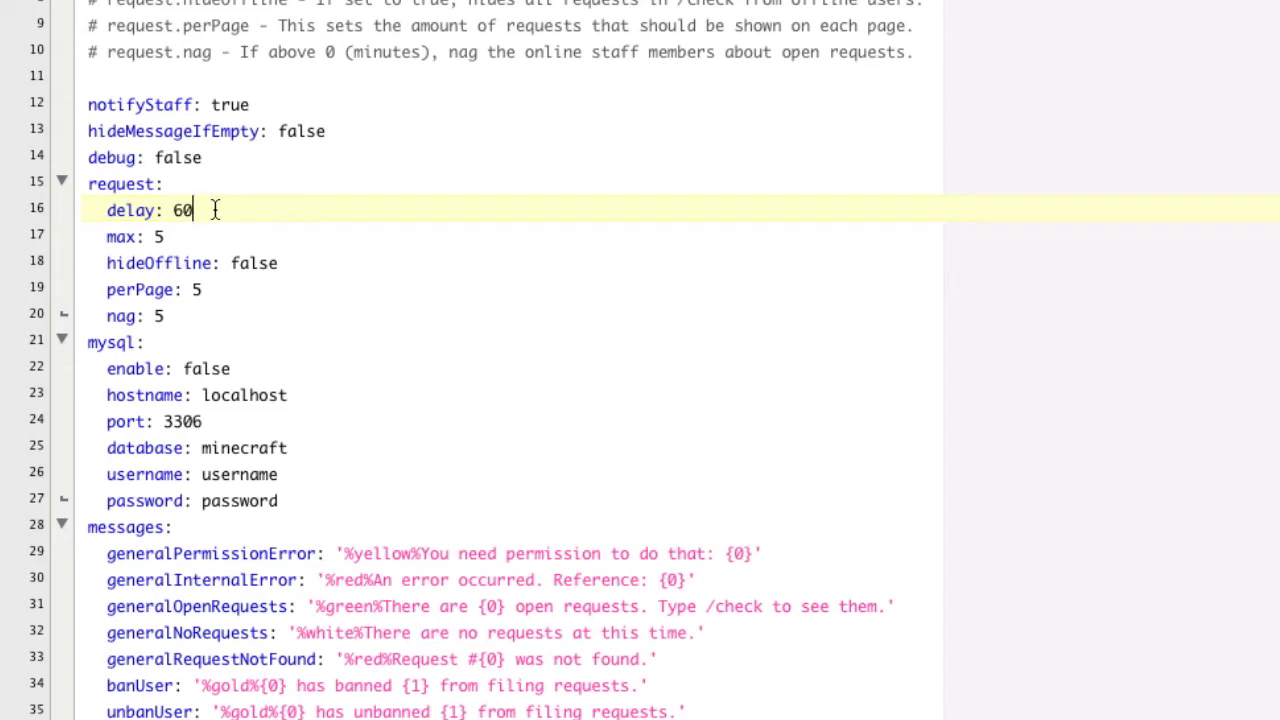
pyautogui.moveTo(193, 209)
pyautogui.mouseDown()
pyautogui.moveTo(166, 211)
pyautogui.moveTo(196, 211)
pyautogui.mouseUp()
pyautogui.click(194, 209)
pyautogui.press('Down')
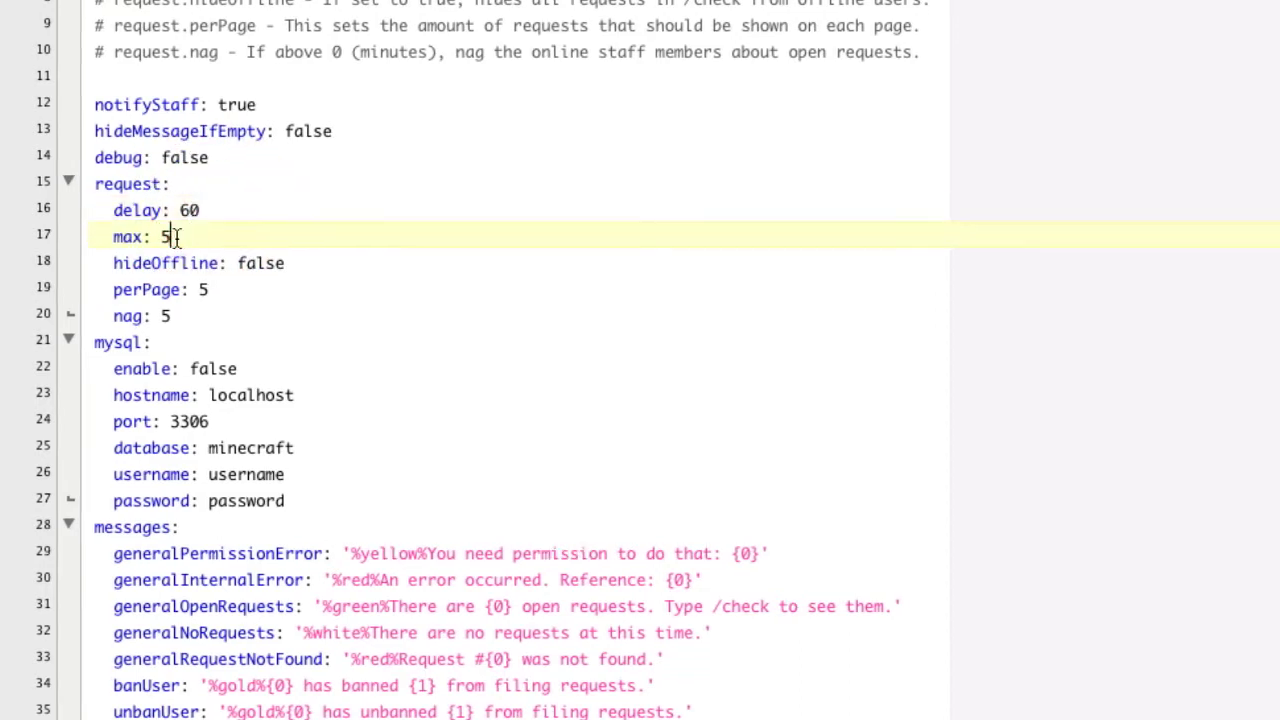
# Examine the max, hideOffline, perPage and nag settings in the request section of config.yml.
pyautogui.click(172, 236)
pyautogui.moveTo(175, 237); pyautogui.dragTo(157, 237)
pyautogui.doubleClick(268, 263)
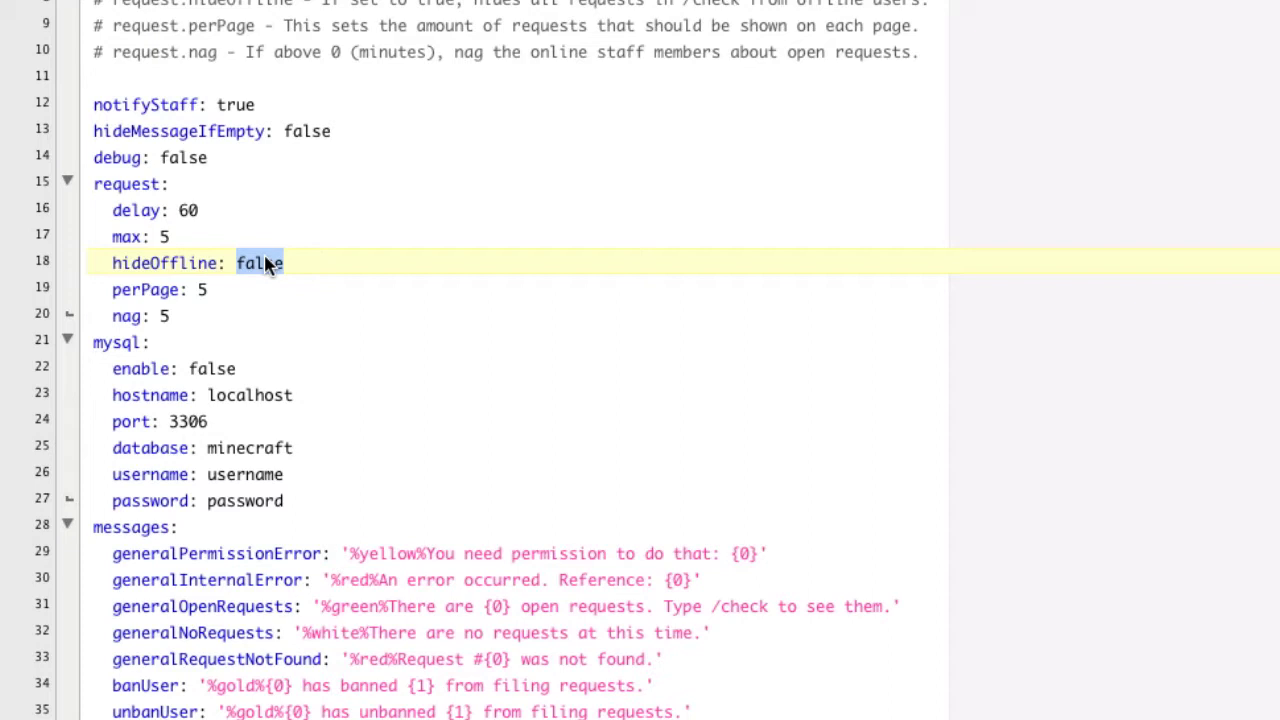
pyautogui.doubleClick(203, 290)
pyautogui.click(205, 290)
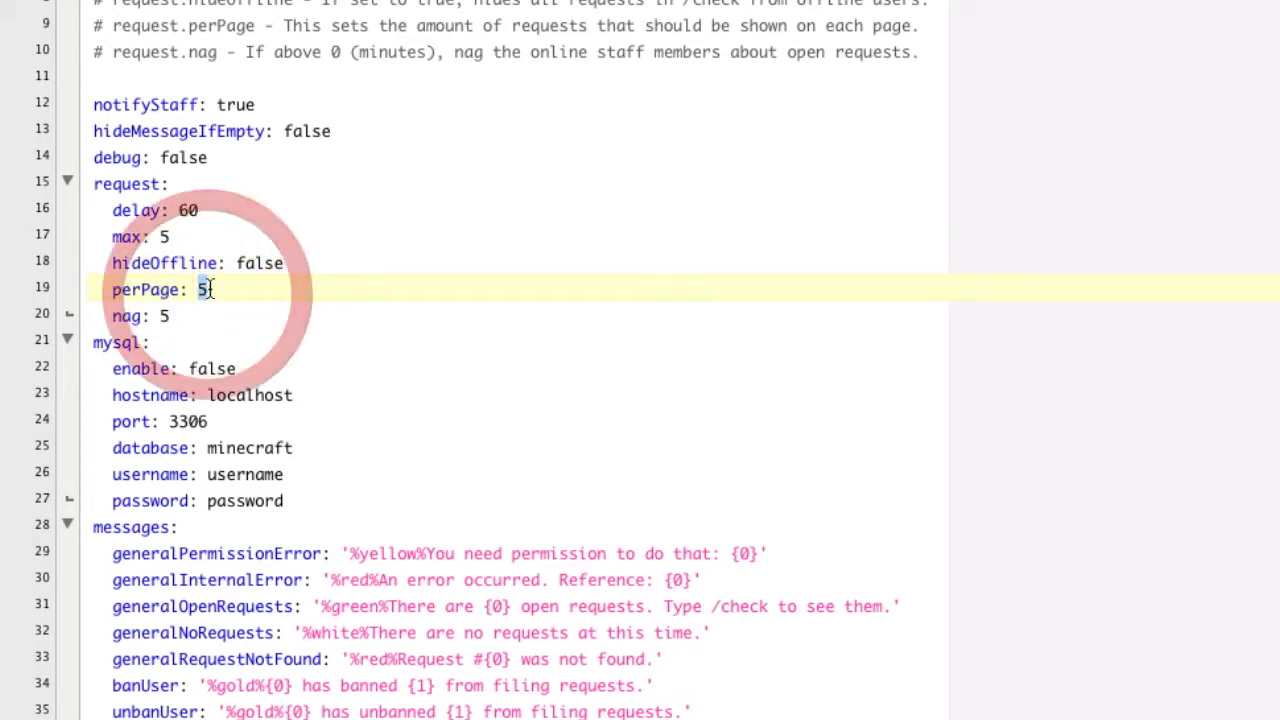
pyautogui.click(211, 289)
pyautogui.click(200, 289)
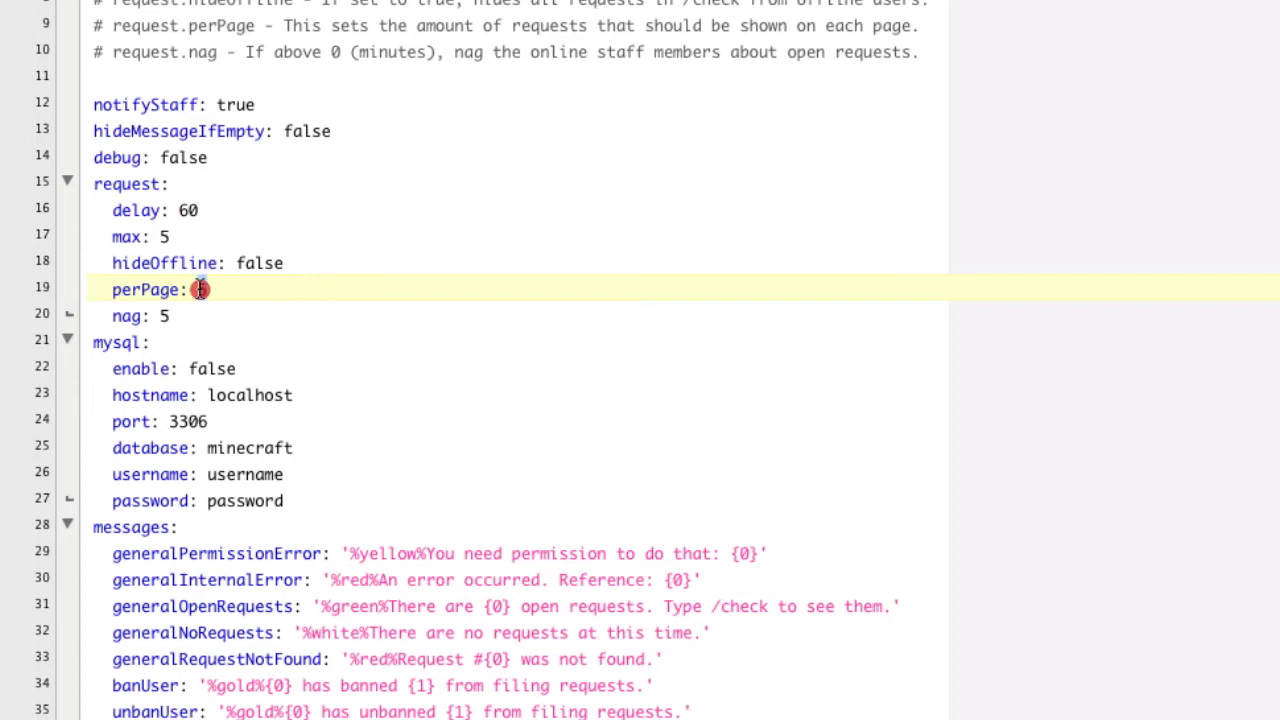
pyautogui.click(165, 316)
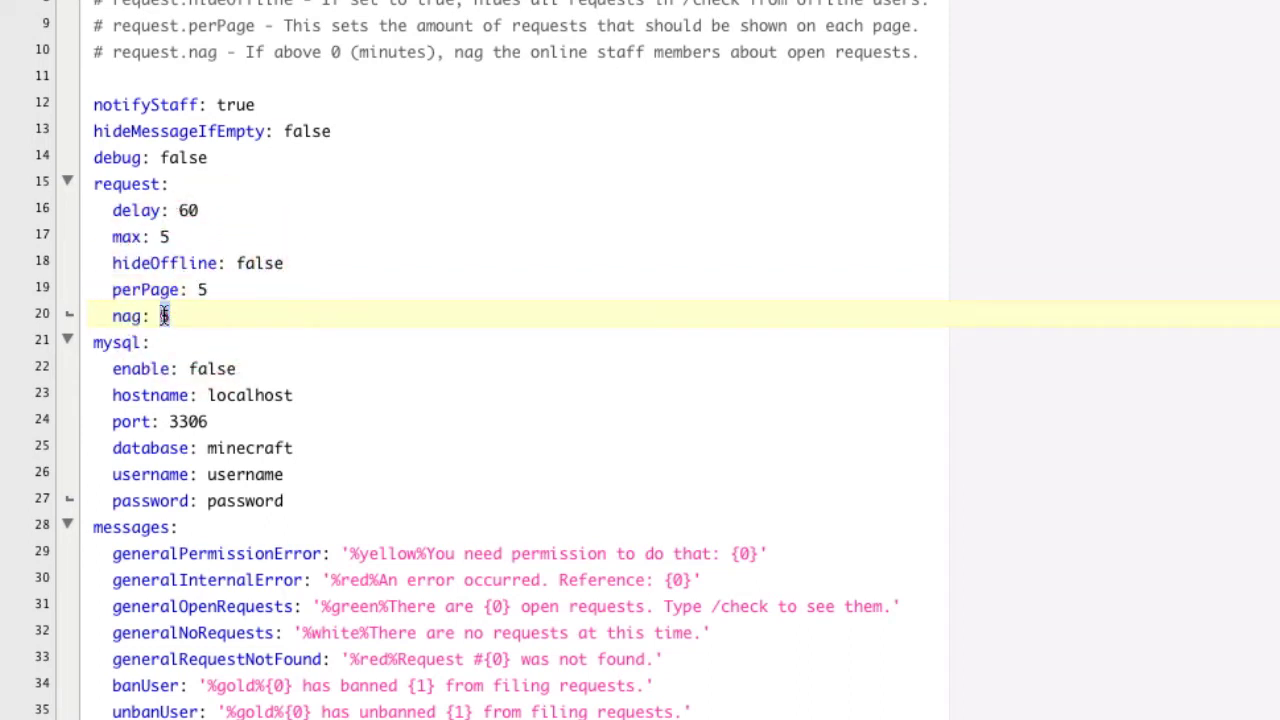
pyautogui.click(171, 314)
pyautogui.moveTo(114, 316); pyautogui.dragTo(191, 316)
pyautogui.click(191, 316)
# Examine the enable, hostname and port settings in the mysql section of config.yml.
pyautogui.moveTo(158, 342); pyautogui.dragTo(98, 345)
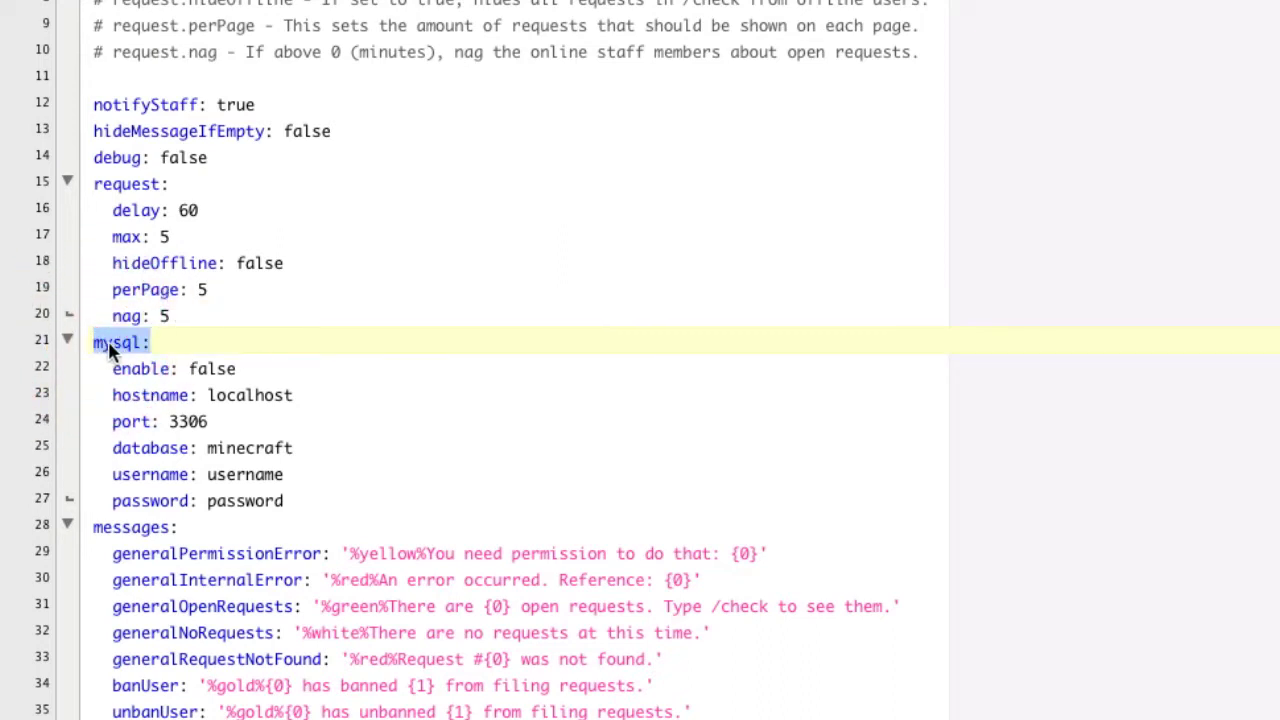
pyautogui.doubleClick(205, 368)
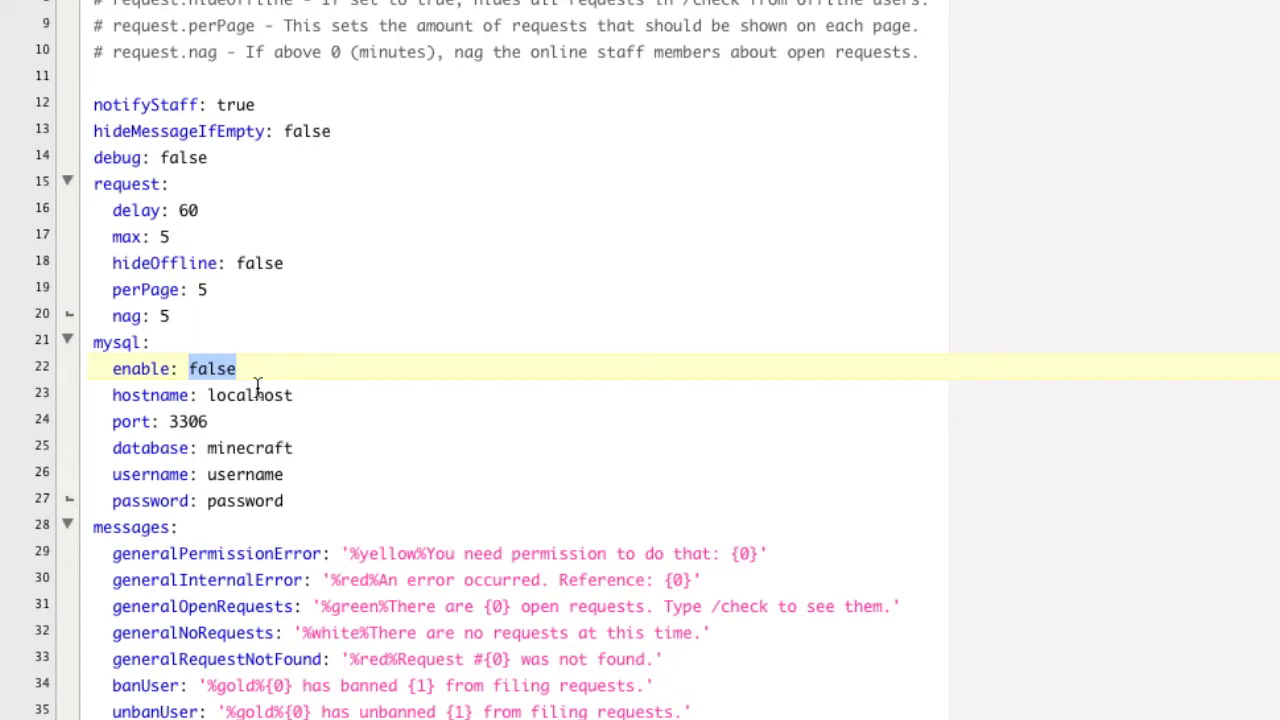
pyautogui.moveTo(257, 368); pyautogui.dragTo(116, 369)
pyautogui.moveTo(295, 395); pyautogui.dragTo(112, 395)
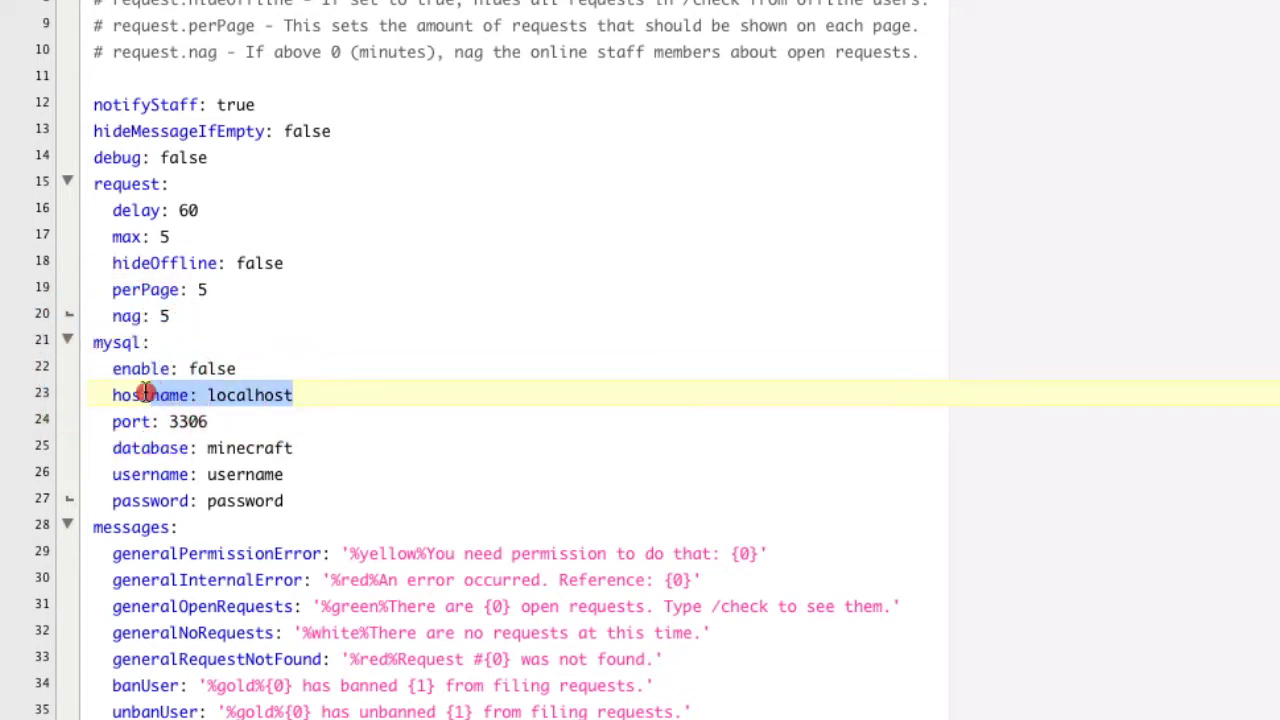
pyautogui.click(336, 395)
pyautogui.click(218, 422)
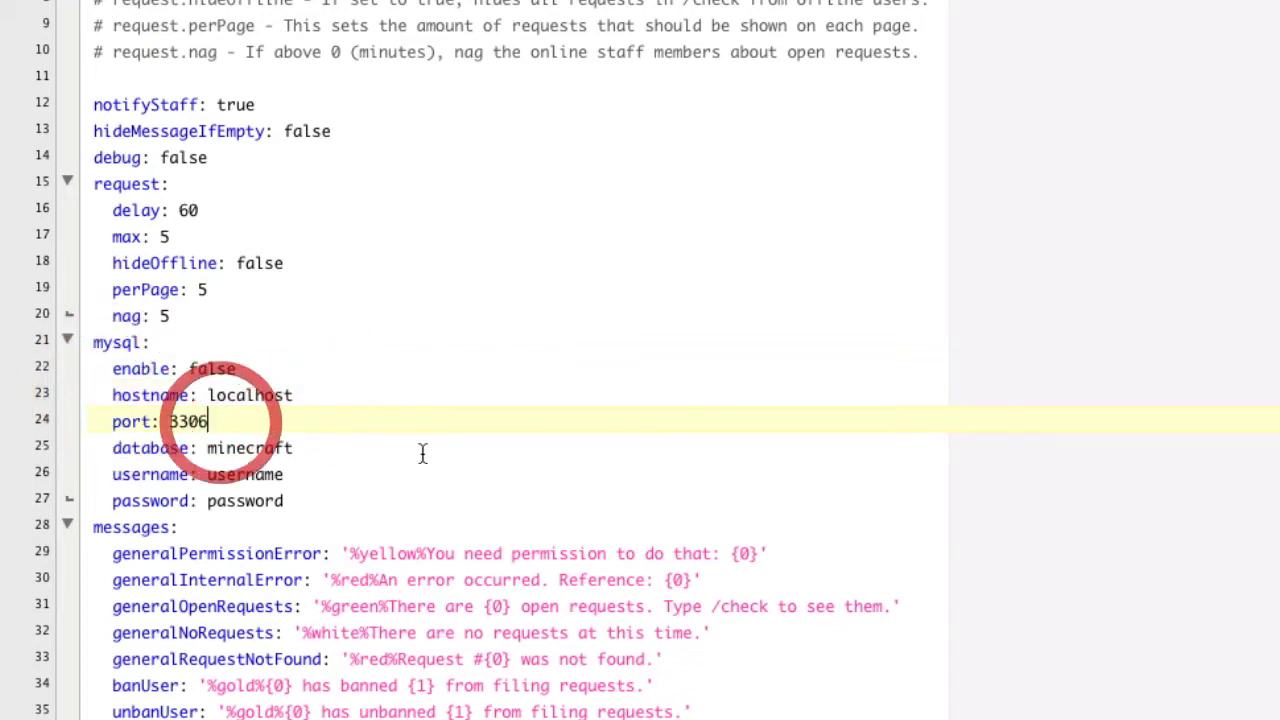
# Examine the messages section of config.yml, focusing on generalPermissionError's color code, message text and {0} placeholder.
pyautogui.scroll(-3, 355, 468)
pyautogui.scroll(-6, 257, 428)
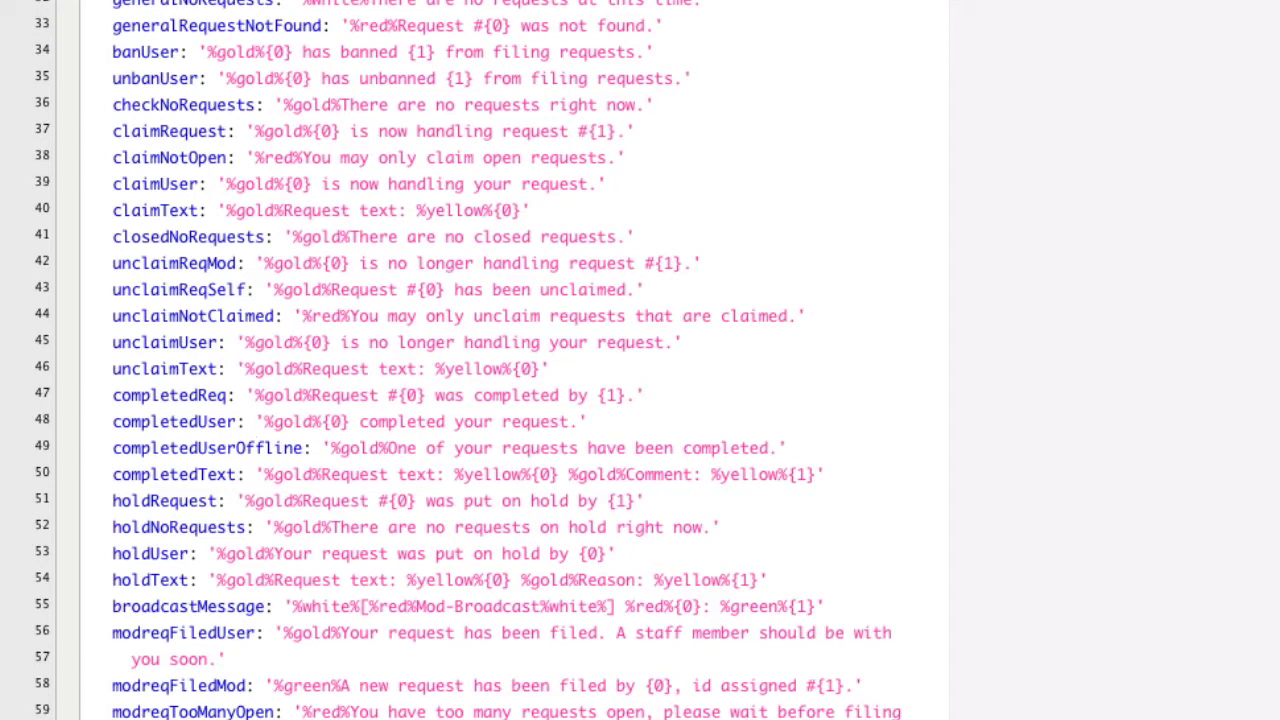
pyautogui.moveTo(430, 145); pyautogui.dragTo(352, 140)
pyautogui.click(380, 140)
pyautogui.doubleClick(380, 140)
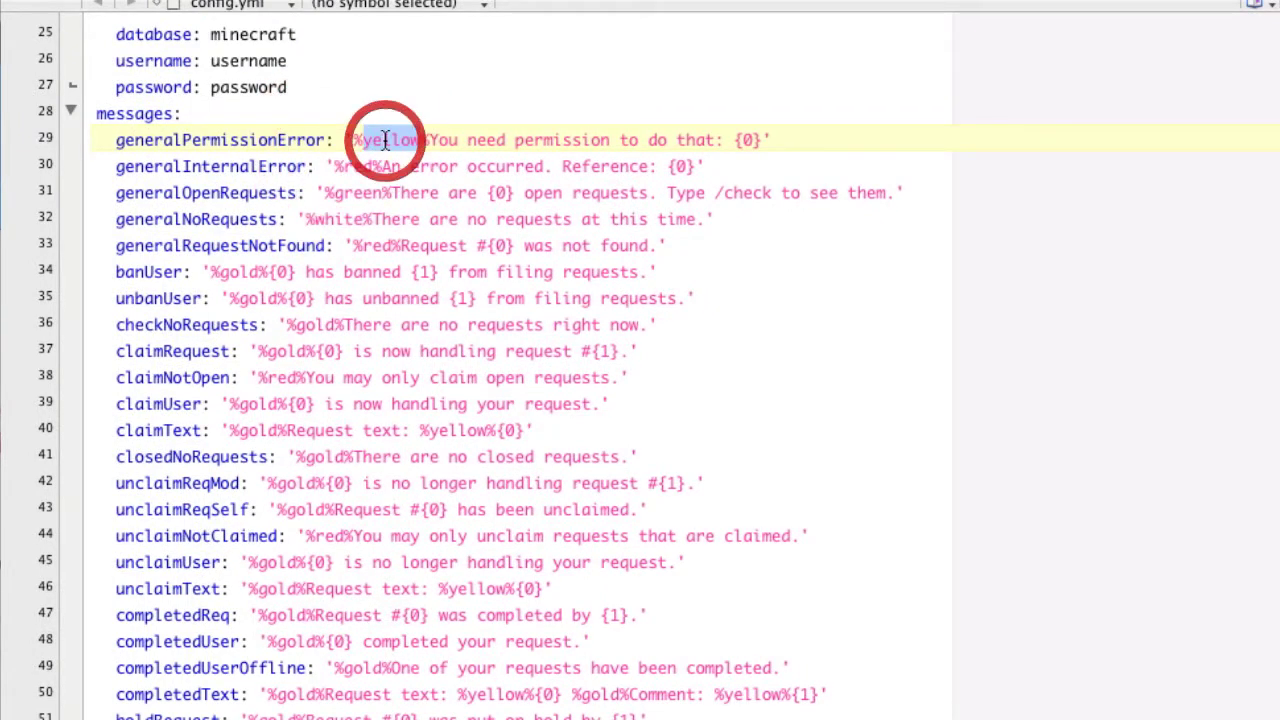
pyautogui.moveTo(352, 140); pyautogui.dragTo(432, 137)
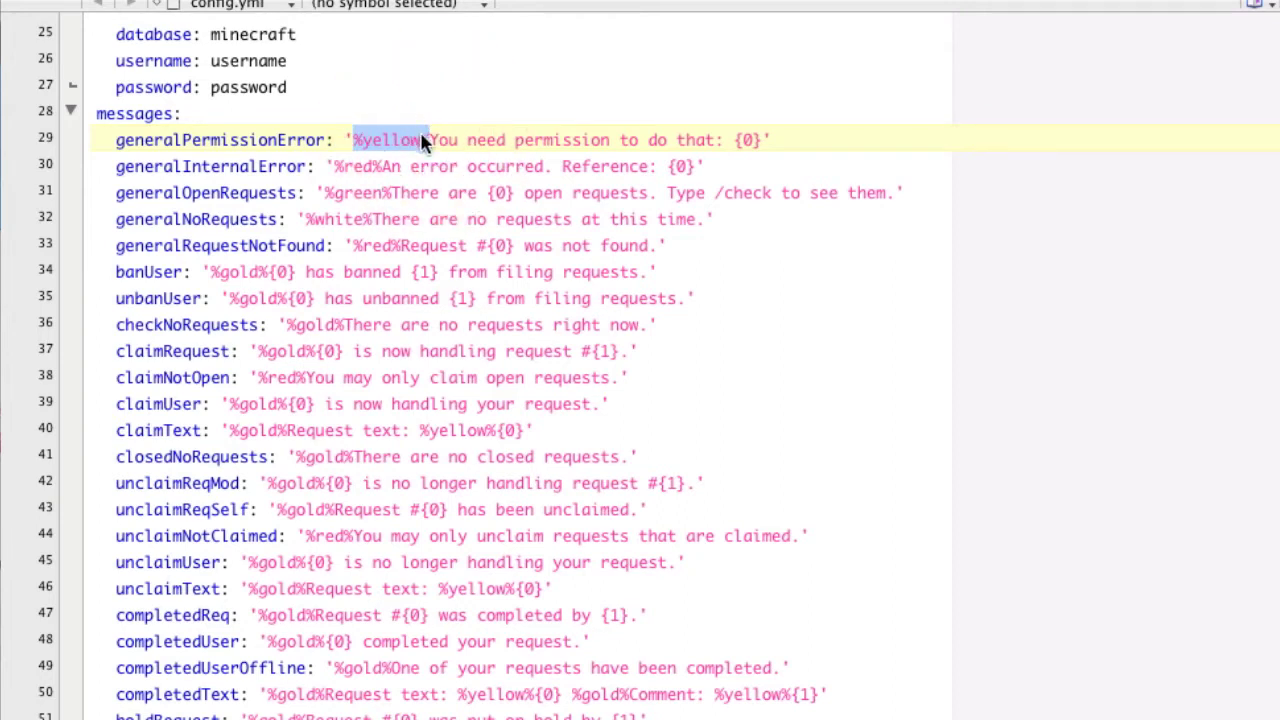
pyautogui.click(432, 140)
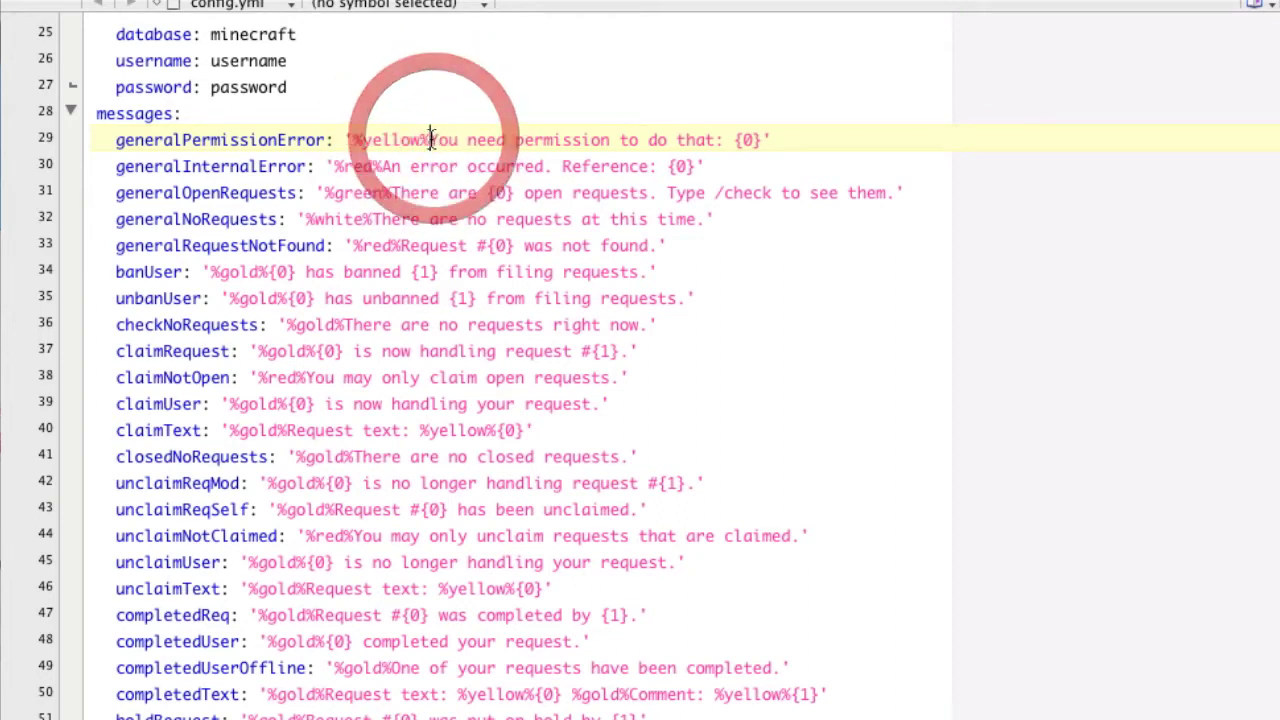
pyautogui.click(428, 140)
pyautogui.moveTo(428, 140); pyautogui.dragTo(764, 140)
pyautogui.doubleClick(750, 140)
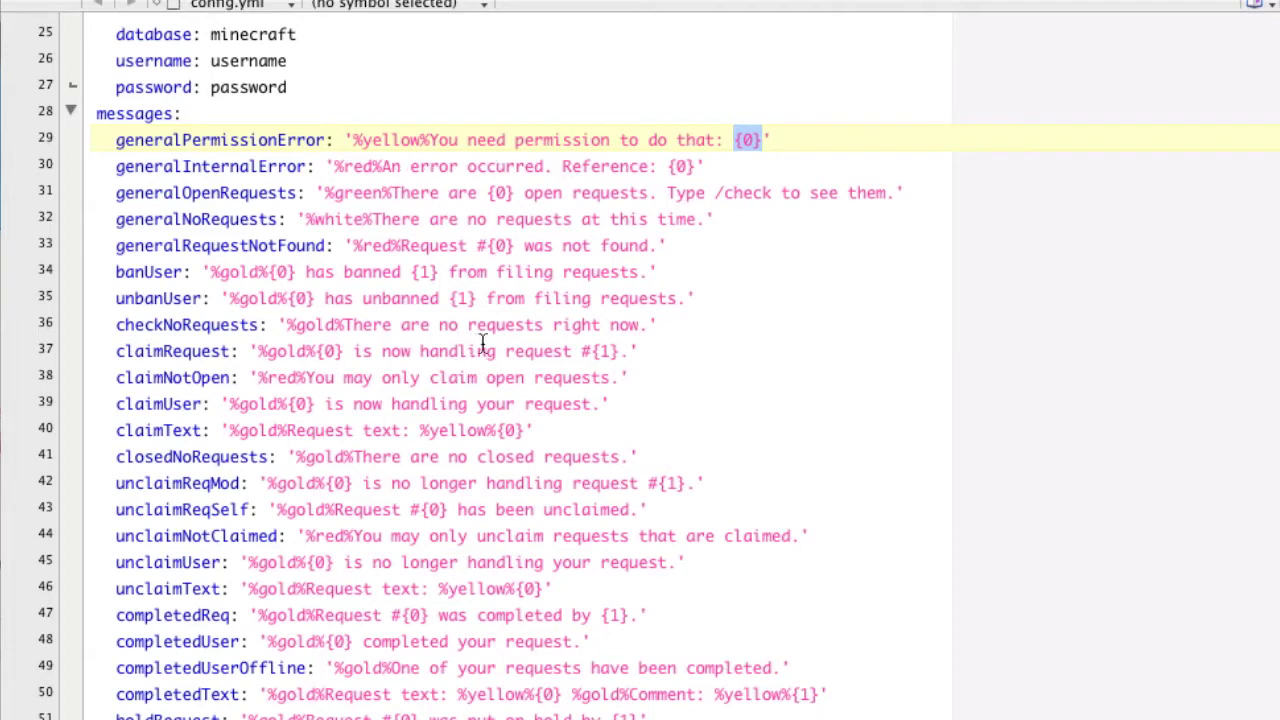
pyautogui.scroll(8, 490, 311)
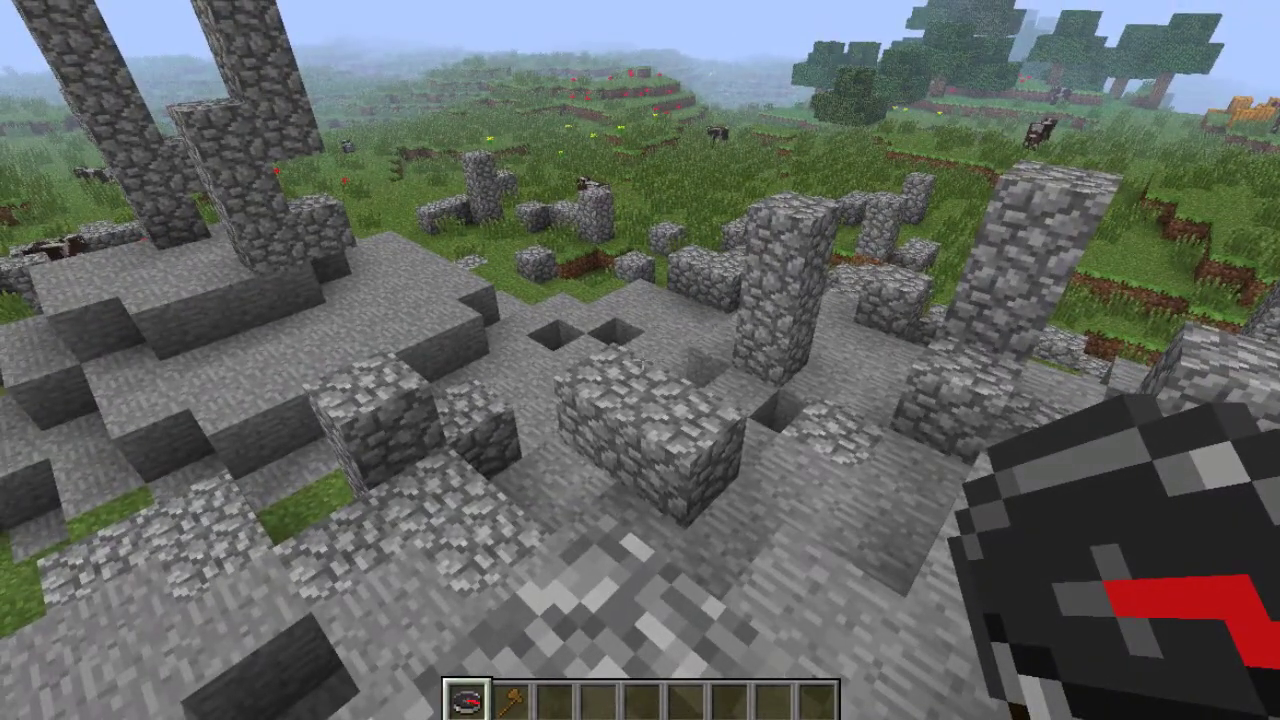
# In Minecraft, file a staff request with the chat command "/modreq I GOT GRIEFEDDDDD!! HELPPPPPPP!!!".
pyautogui.press('t')
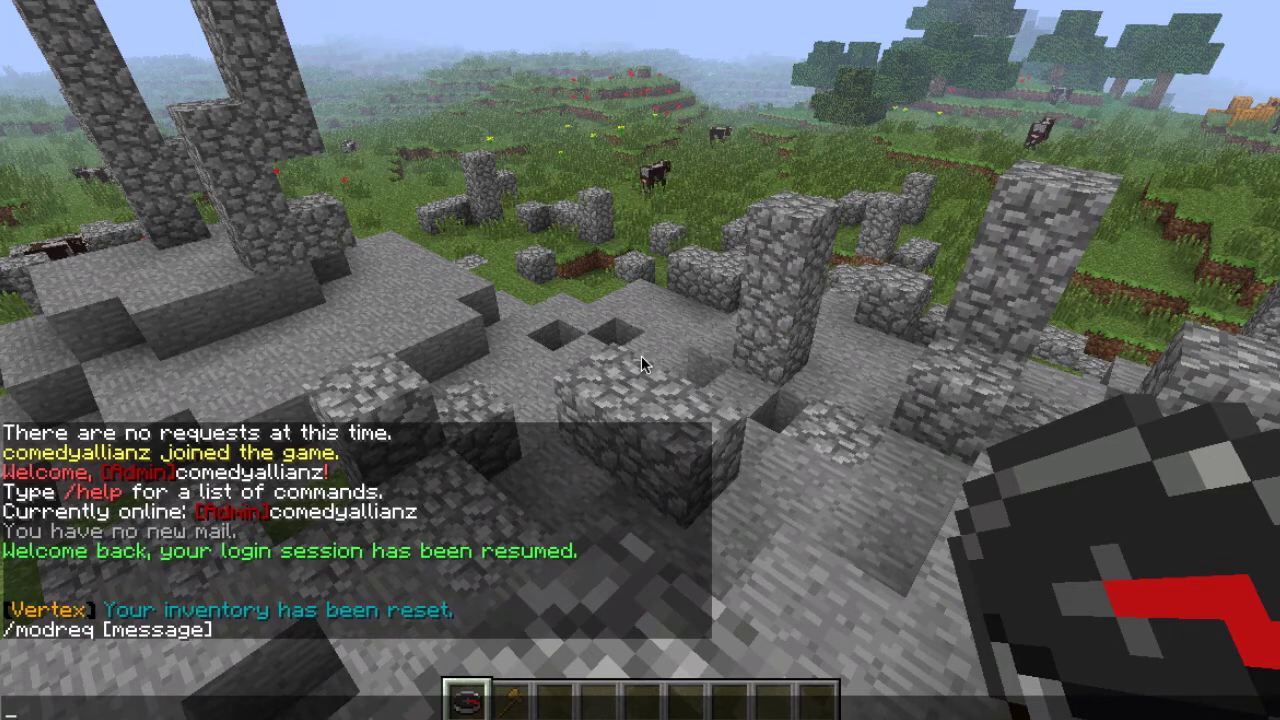
pyautogui.write('/modreq ')
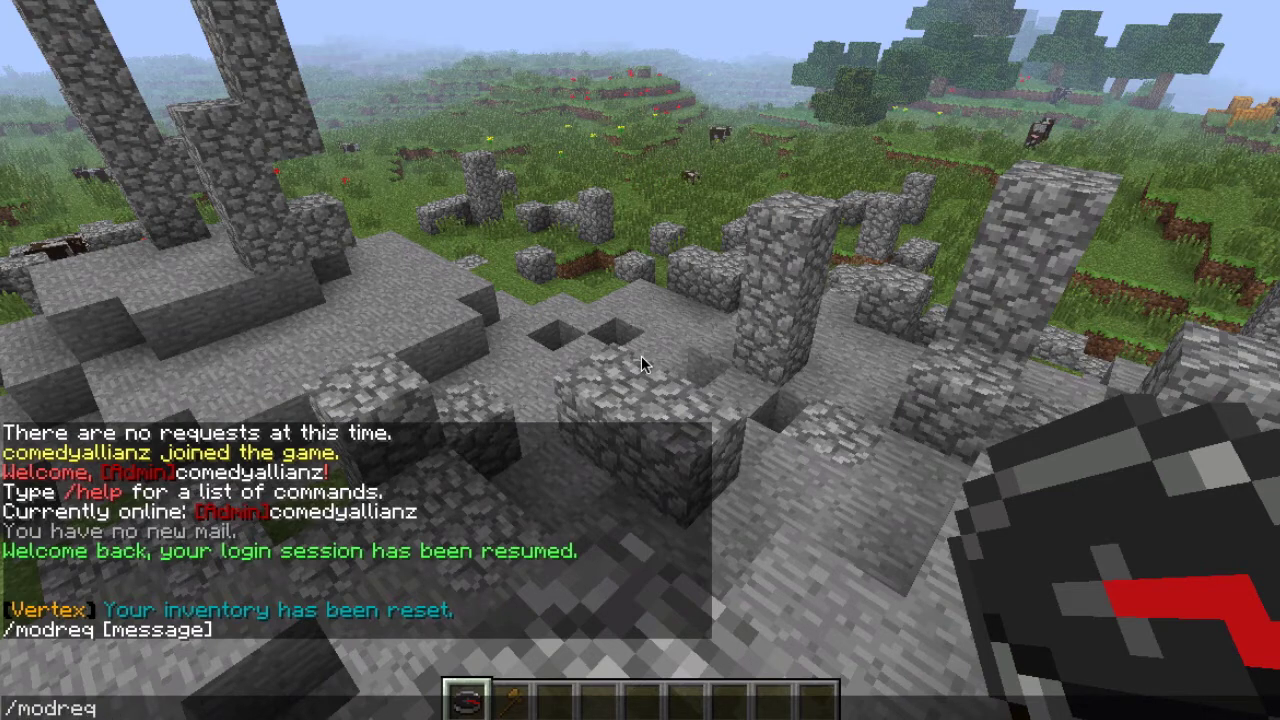
pyautogui.write('I GOT GRI')
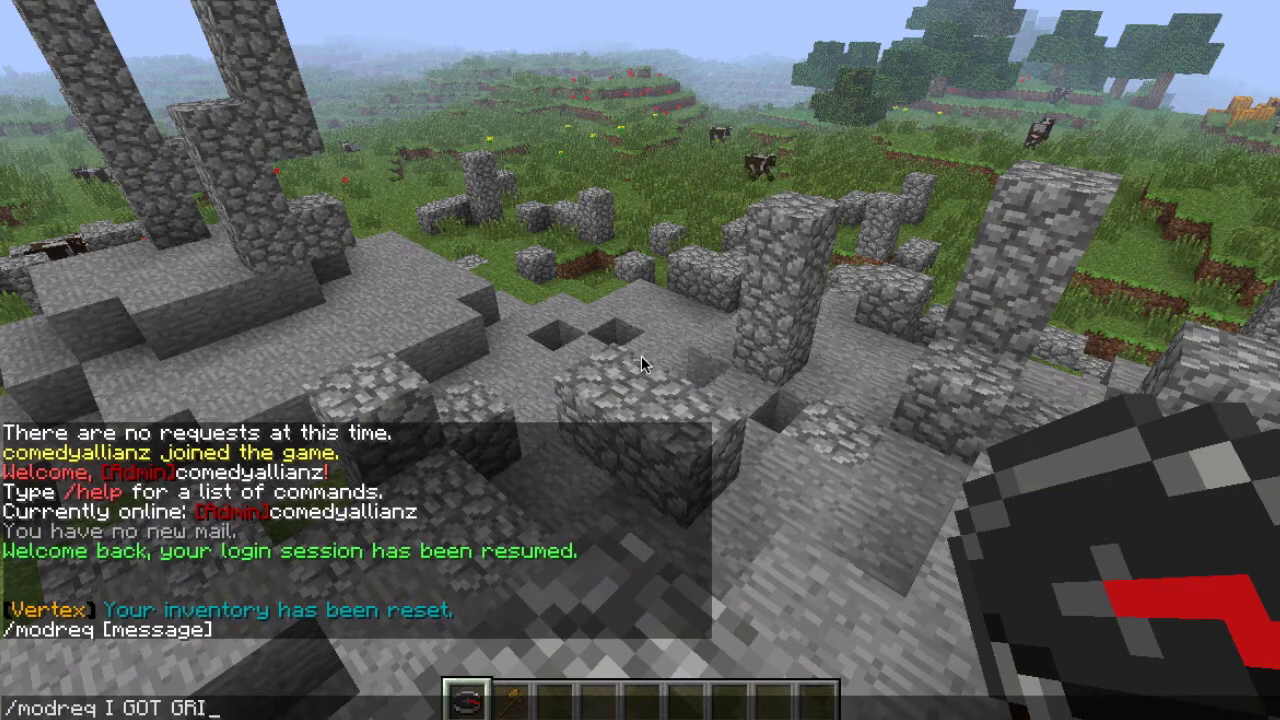
pyautogui.write('EFEDDDDD')
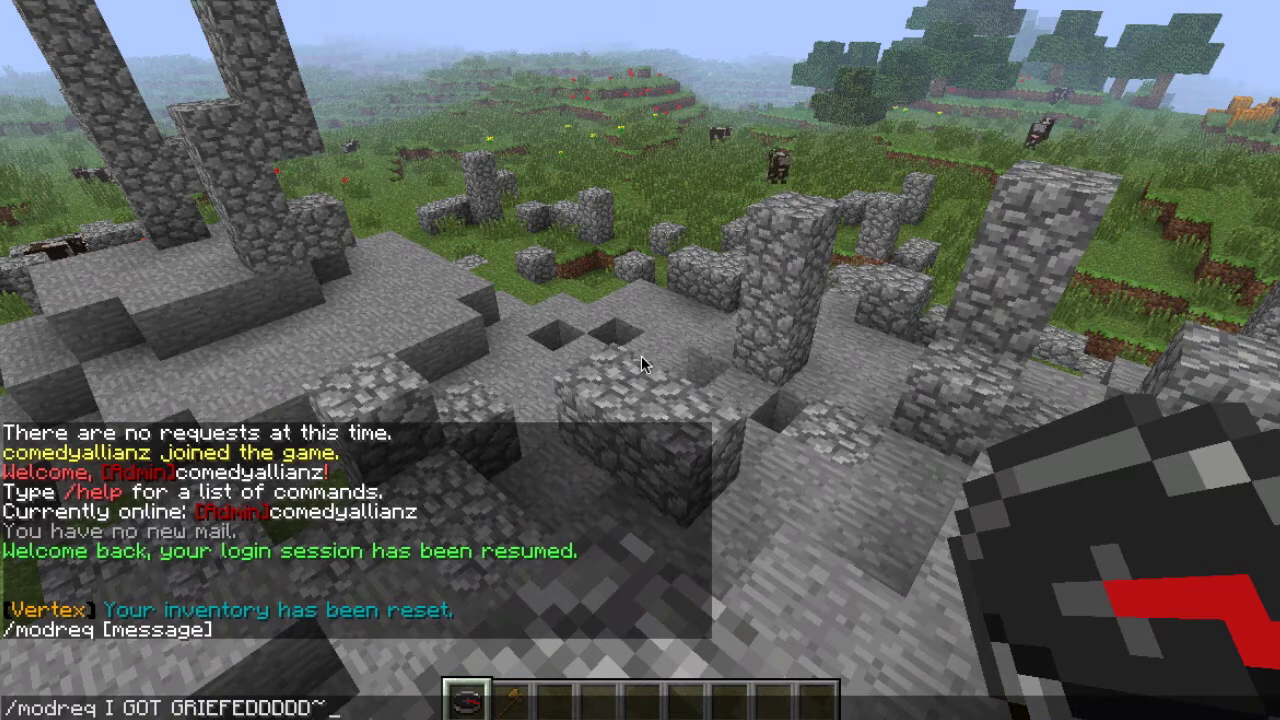
pyautogui.write('!! HELPPPPPPP!!!')
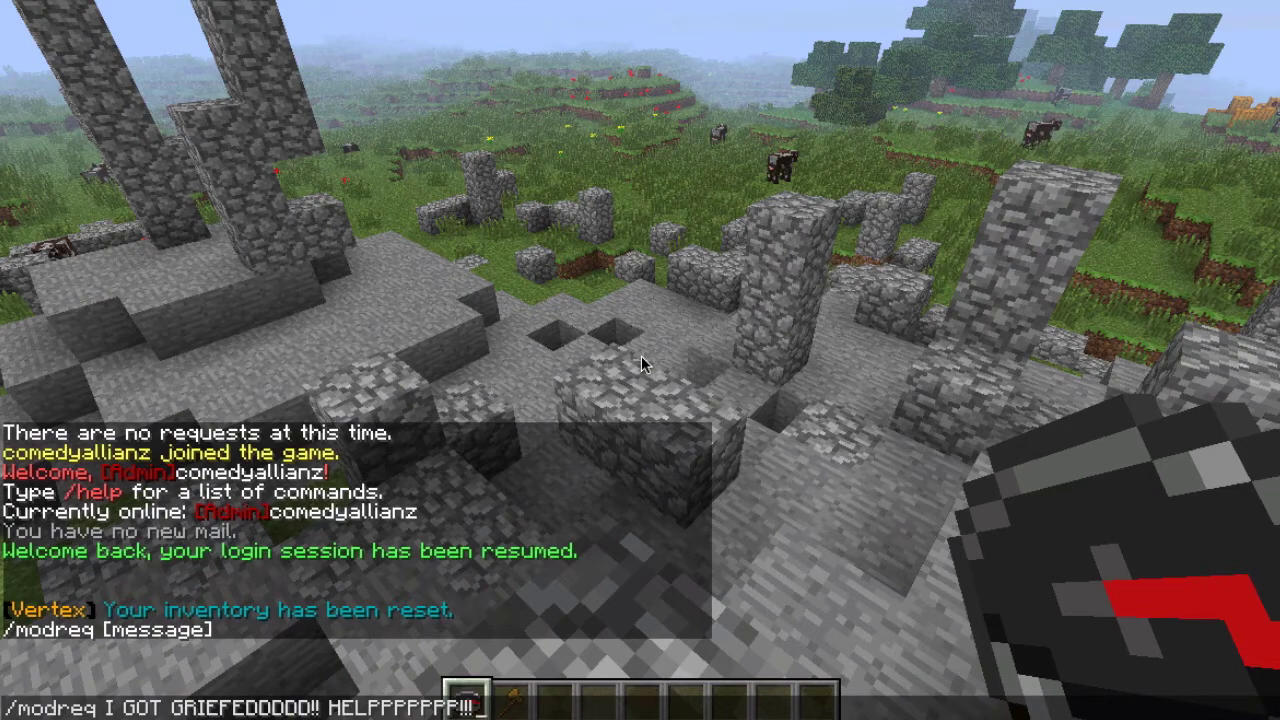
pyautogui.press('Return')
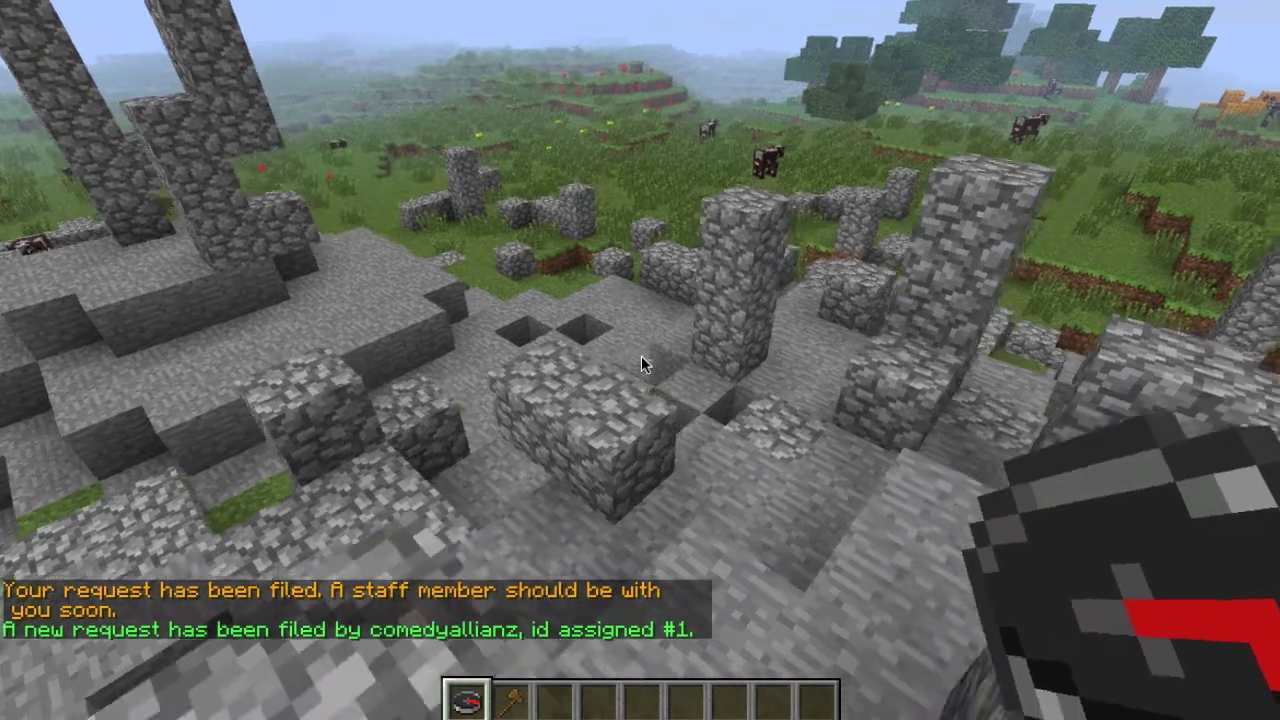
# List the open staff requests with the chat command "/check".
pyautogui.press('t')
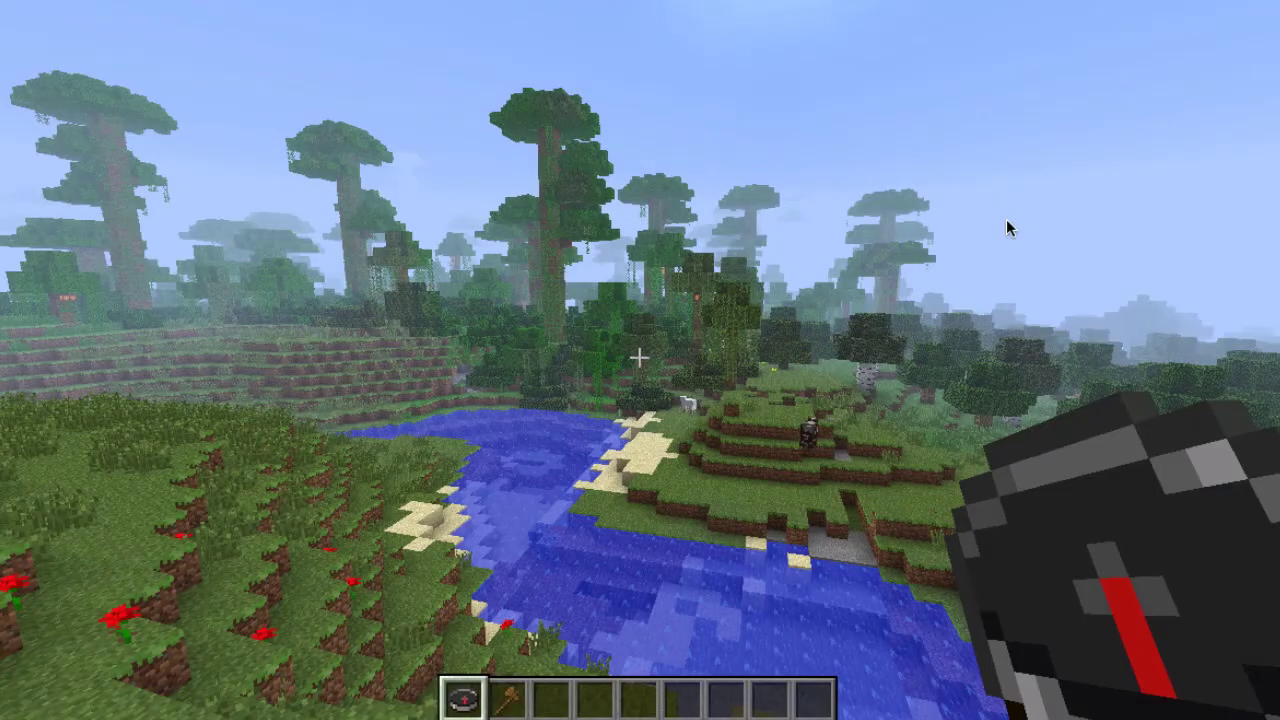
pyautogui.press('t')
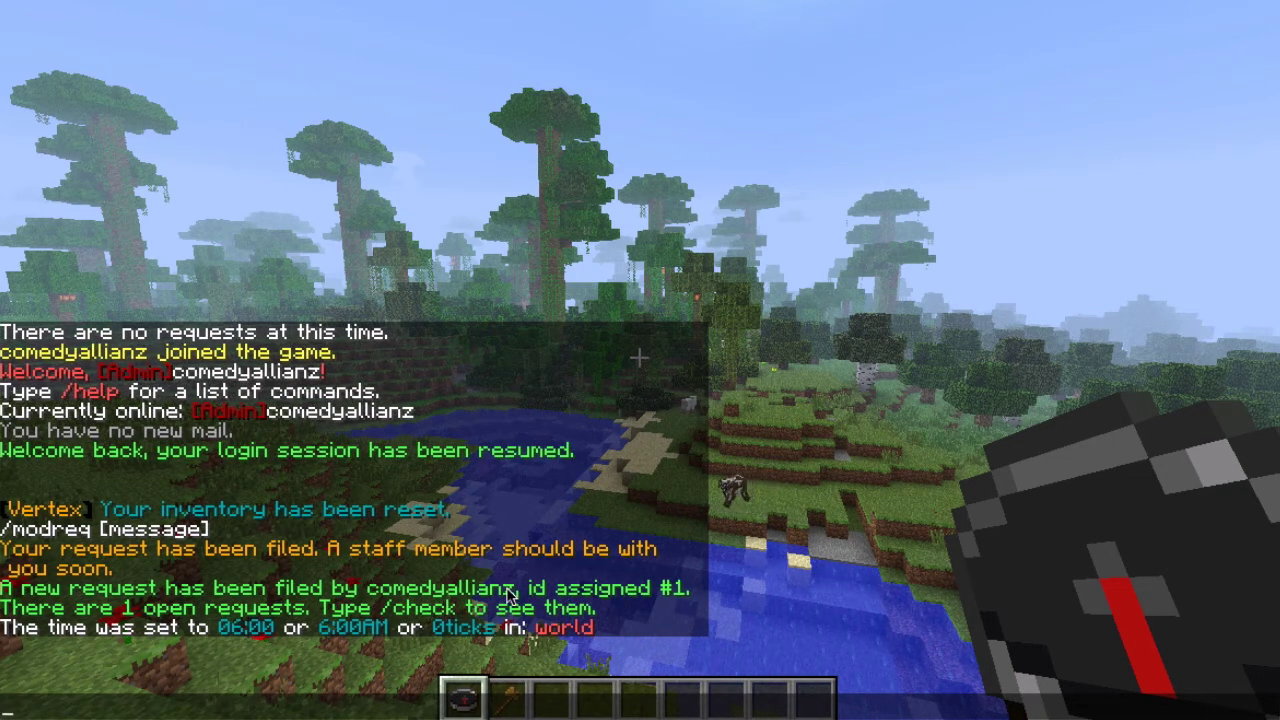
pyautogui.write('/')
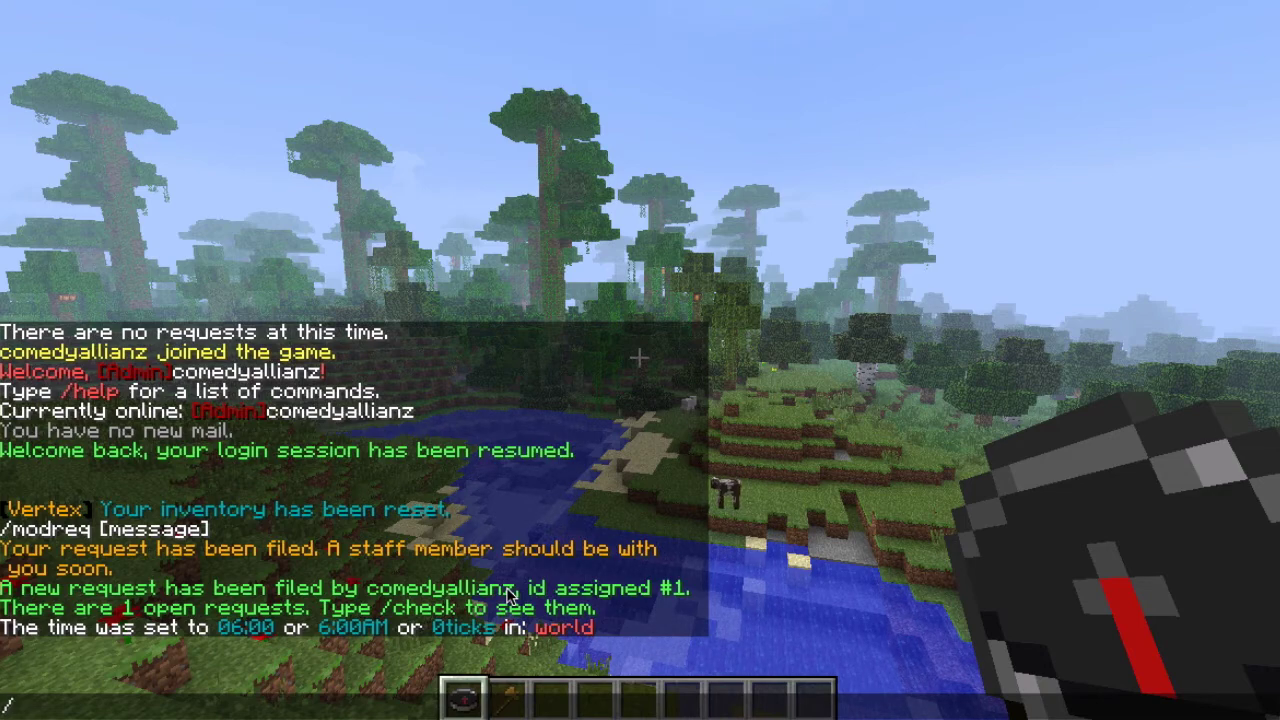
pyautogui.write('check')
pyautogui.press('Return')
# View the full details of request 1 with the chat command "/check 1".
pyautogui.press('t')
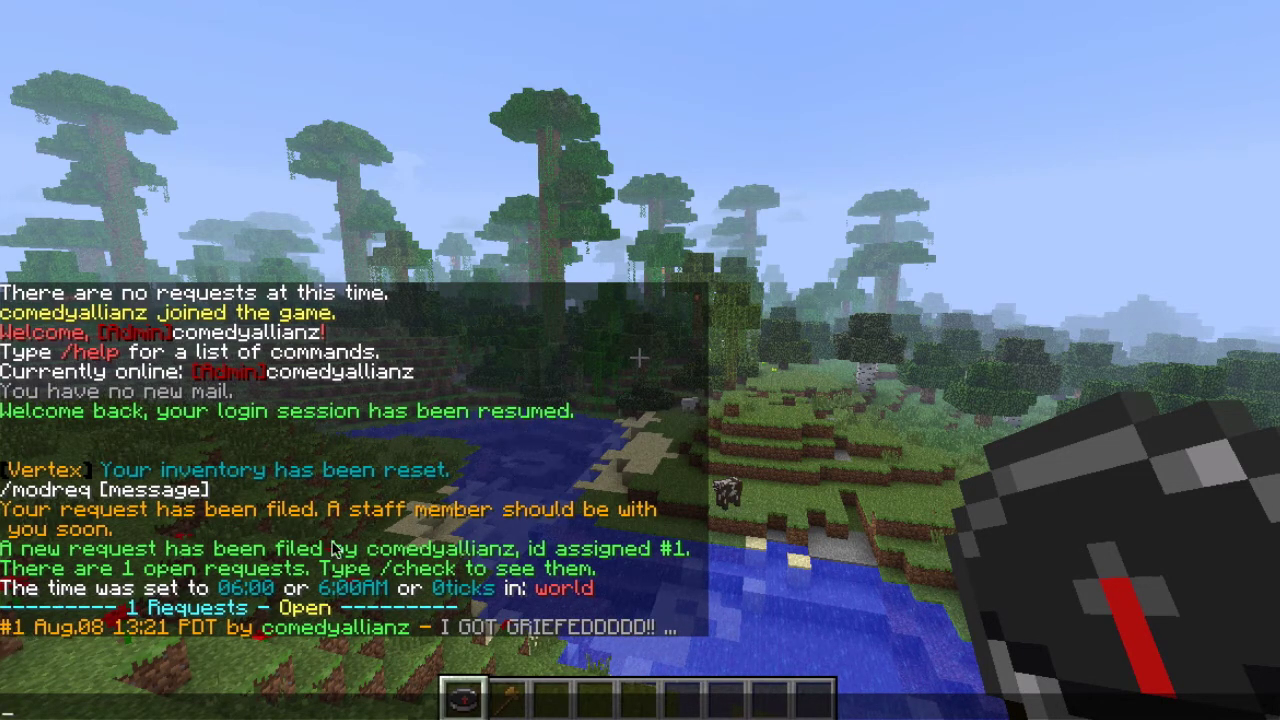
pyautogui.write('eck 1')
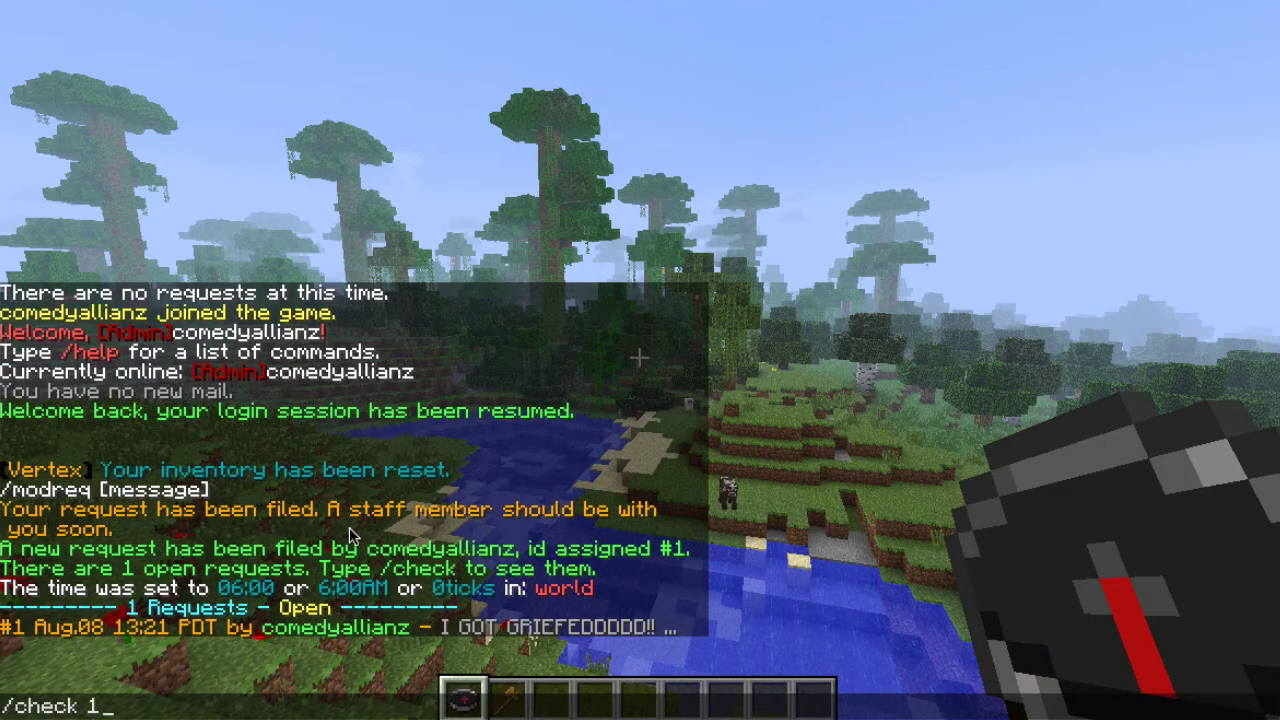
pyautogui.press('Return')
# Teleport to the location of request 1 with the chat command "/tpid 1".
pyautogui.press('t')
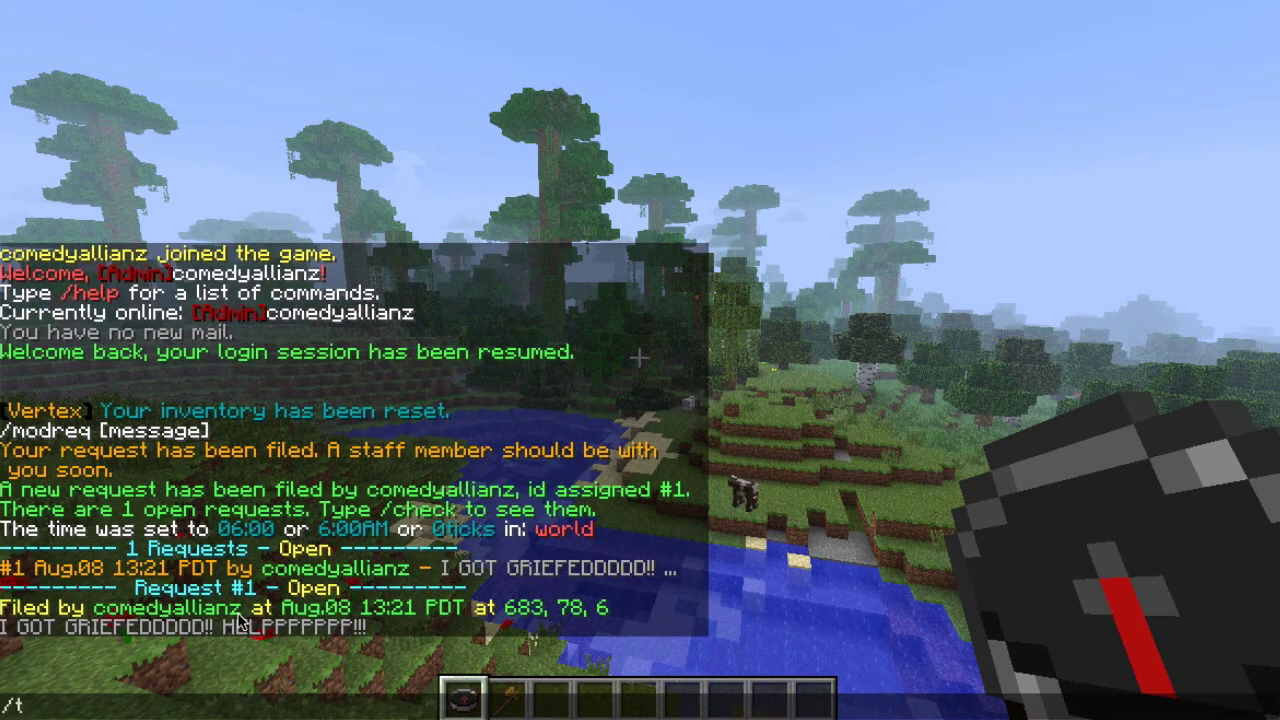
pyautogui.write('id')
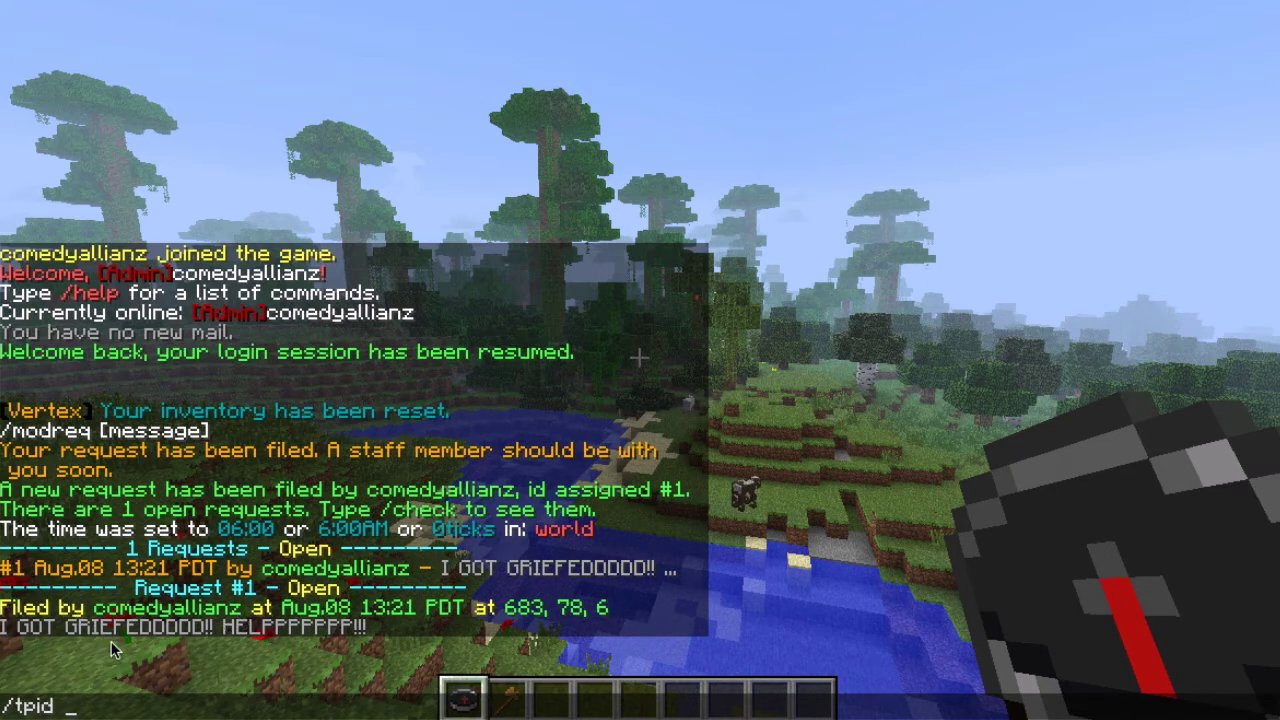
pyautogui.write('1')
pyautogui.press('Return')
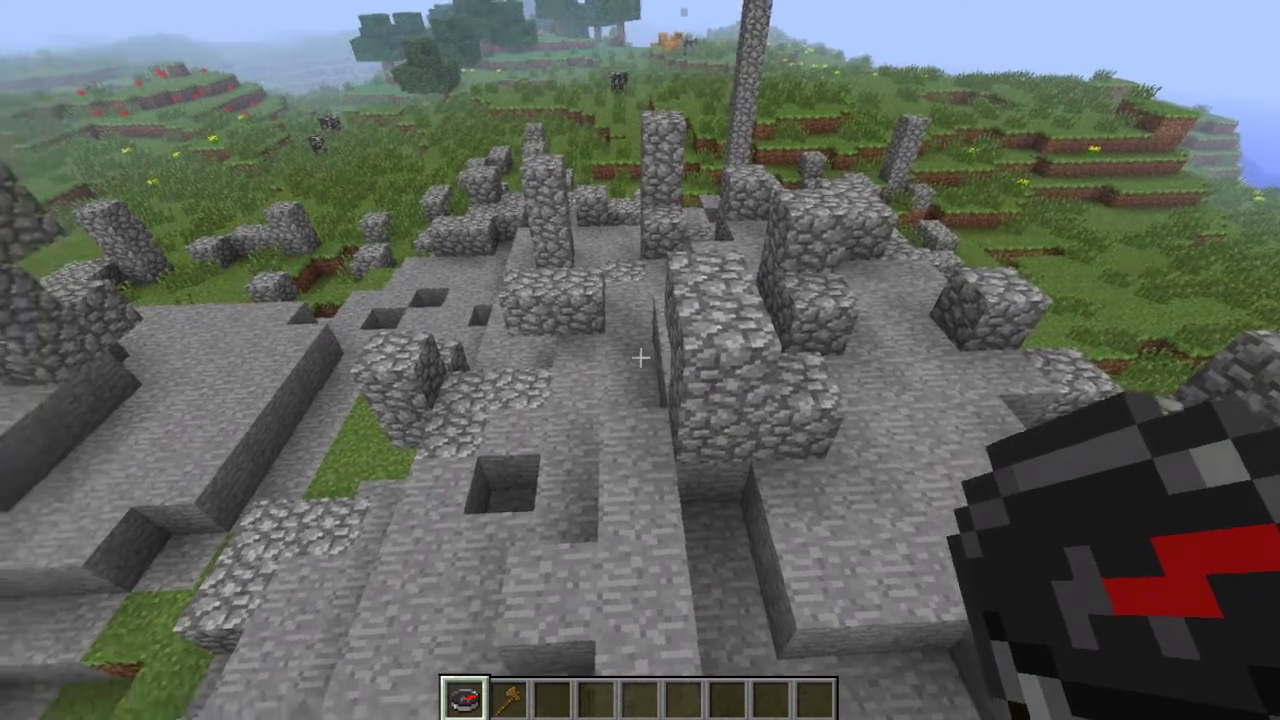
# Using the wooden axe and "/up", select the griefed region from about (713, 70, 31) to about (659, 113, -2).
pyautogui.press('2')
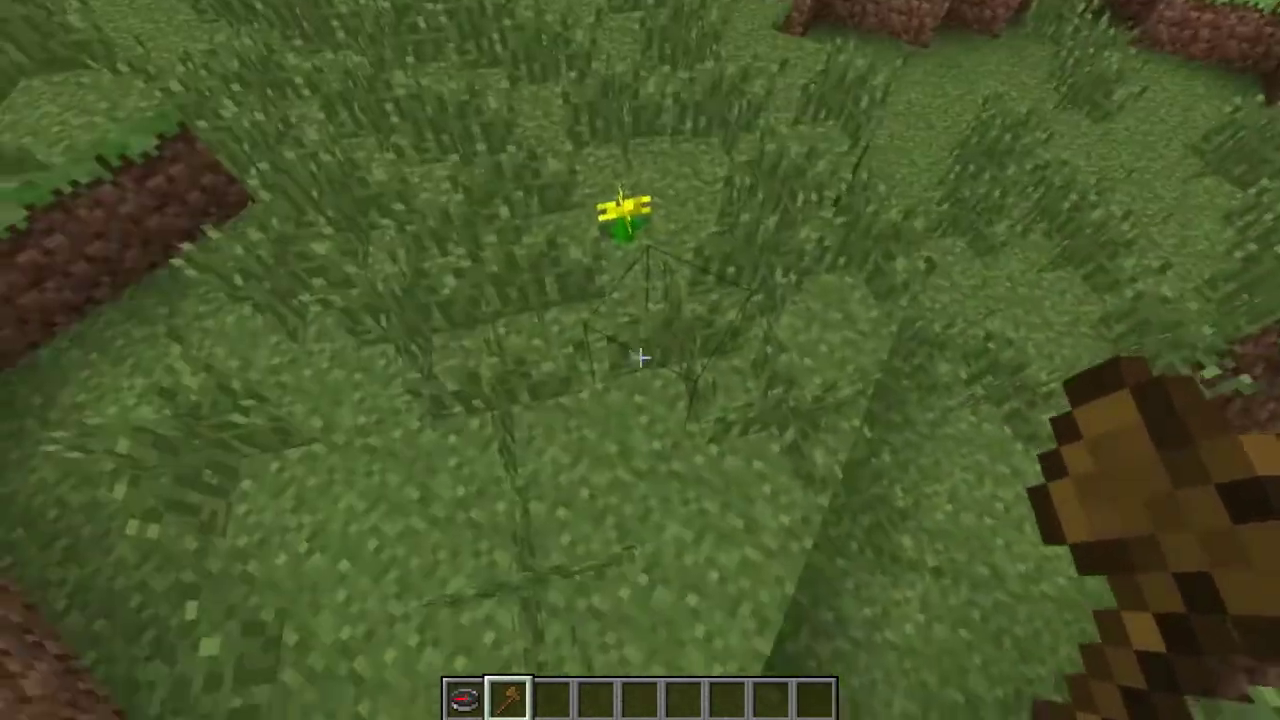
pyautogui.click(640, 358)
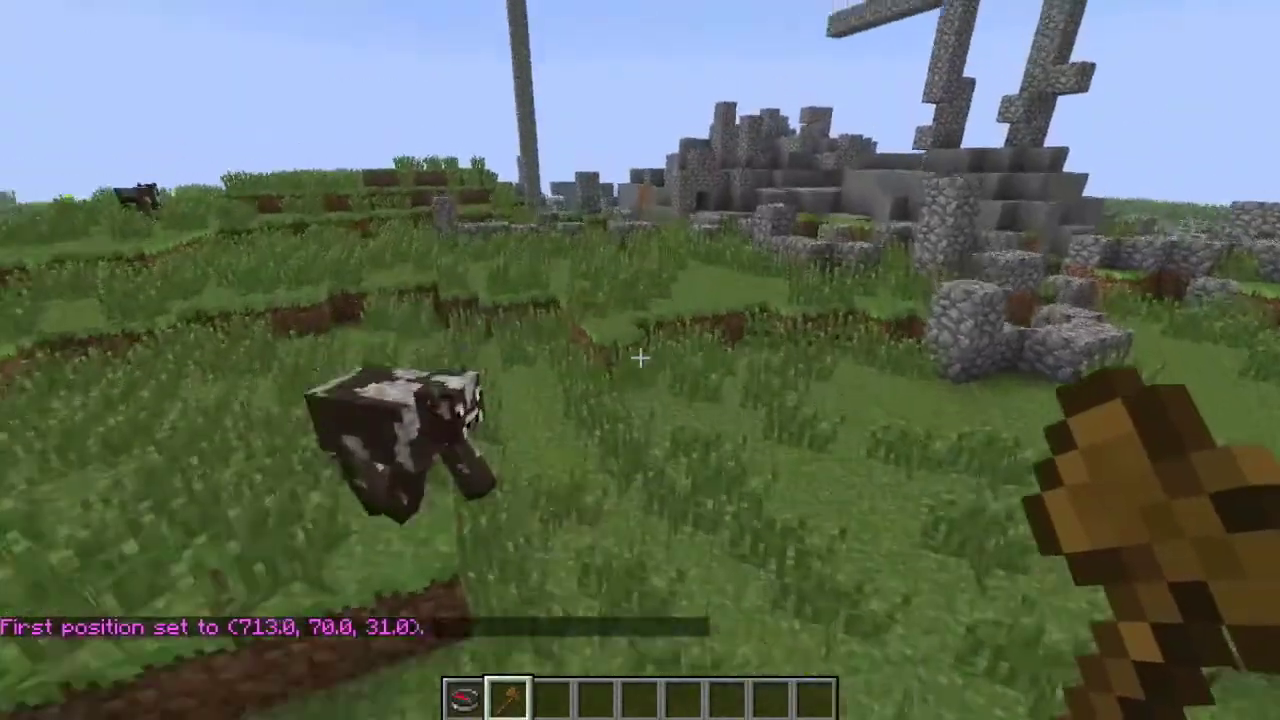
pyautogui.press('space')
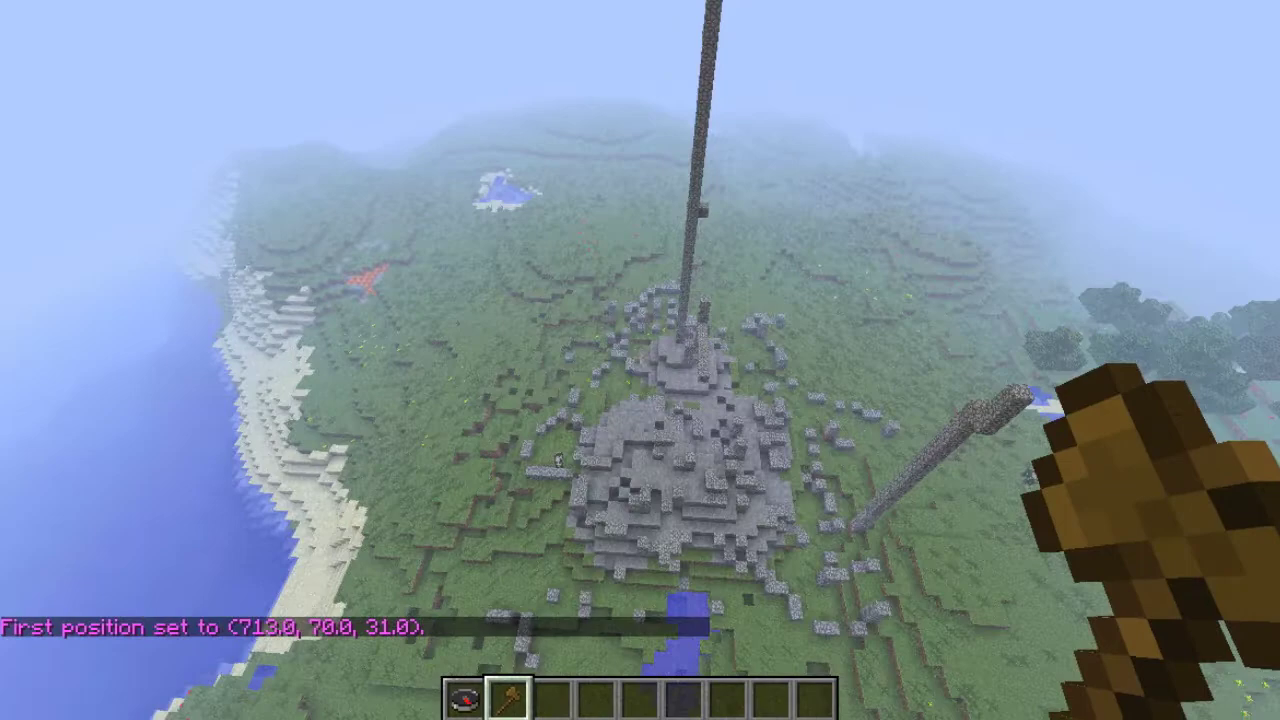
pyautogui.write('/up')
pyautogui.press('Escape')
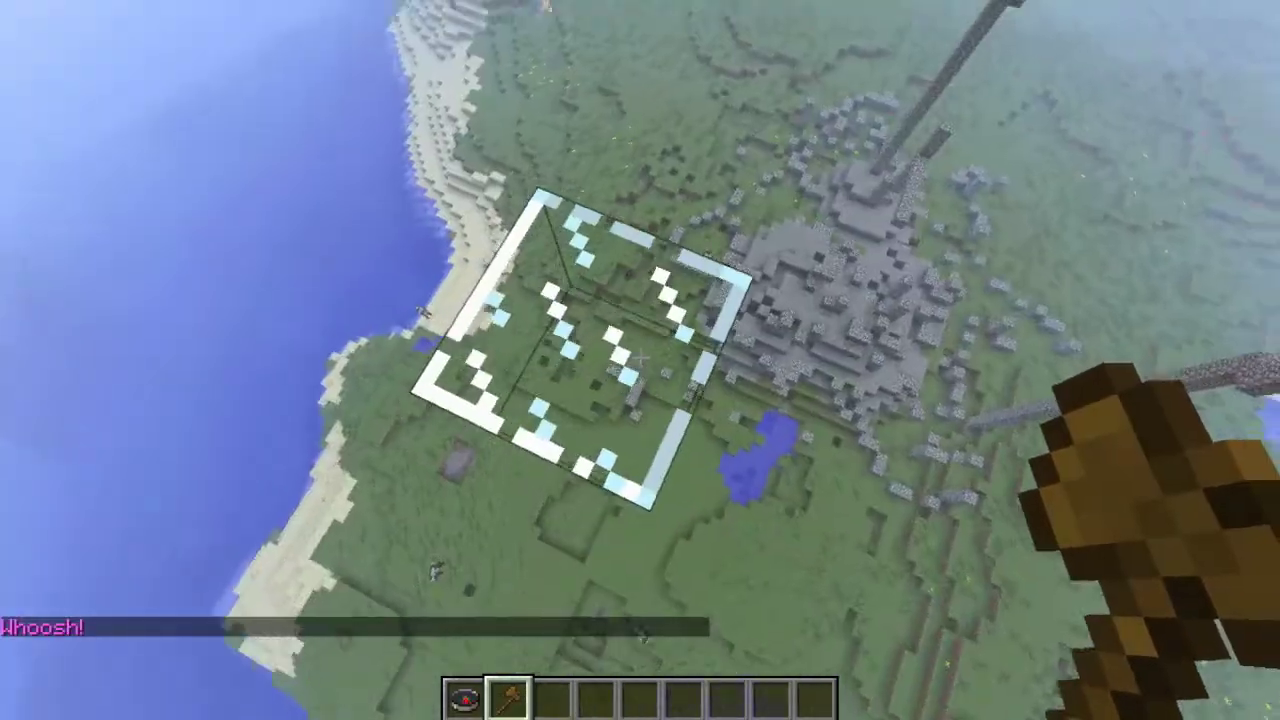
pyautogui.rightClick(640, 357)
# Replace the stone in the selected region with grass using the command "//replace stone grass".
pyautogui.write('t')
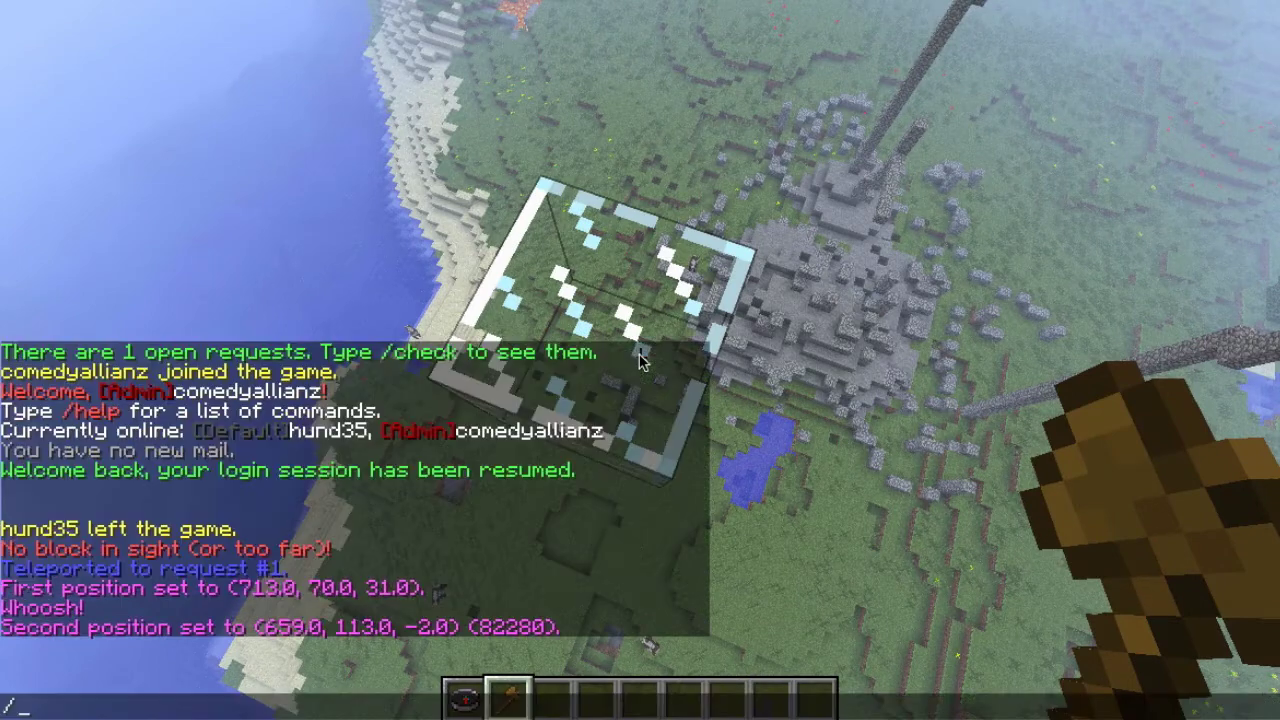
pyautogui.write('//replace ')
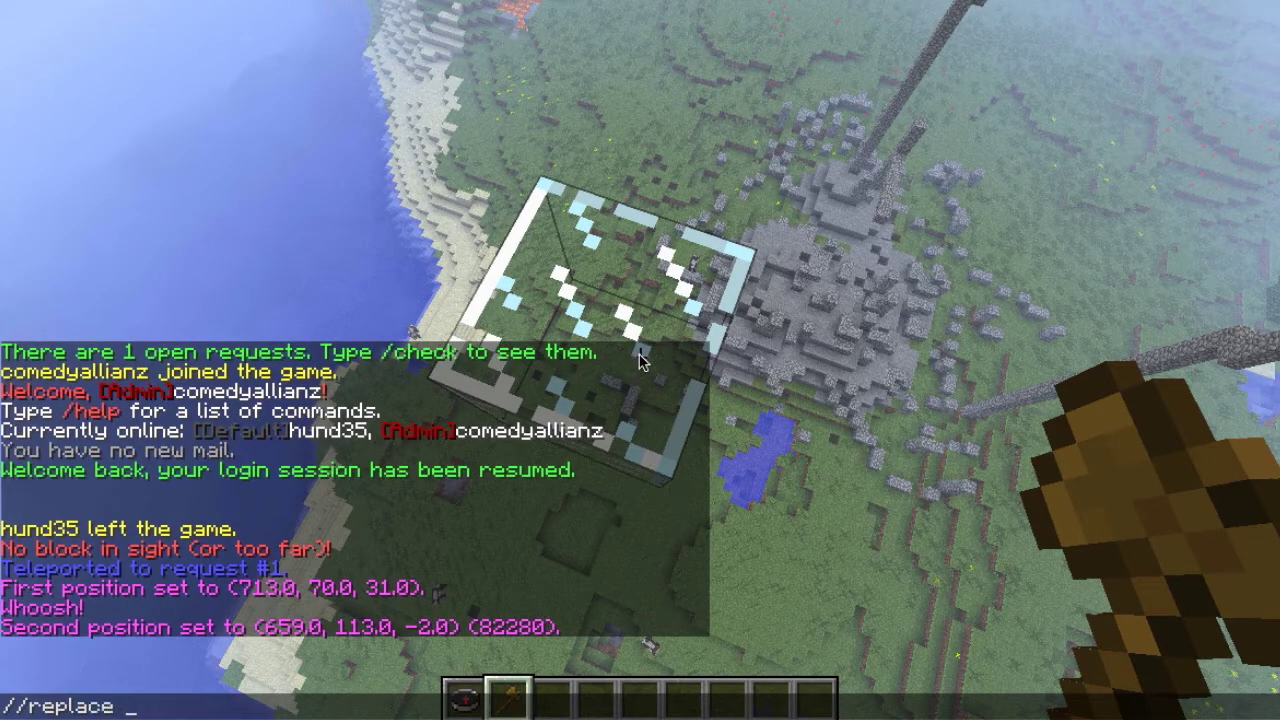
pyautogui.write('stone grass')
pyautogui.press('Return')
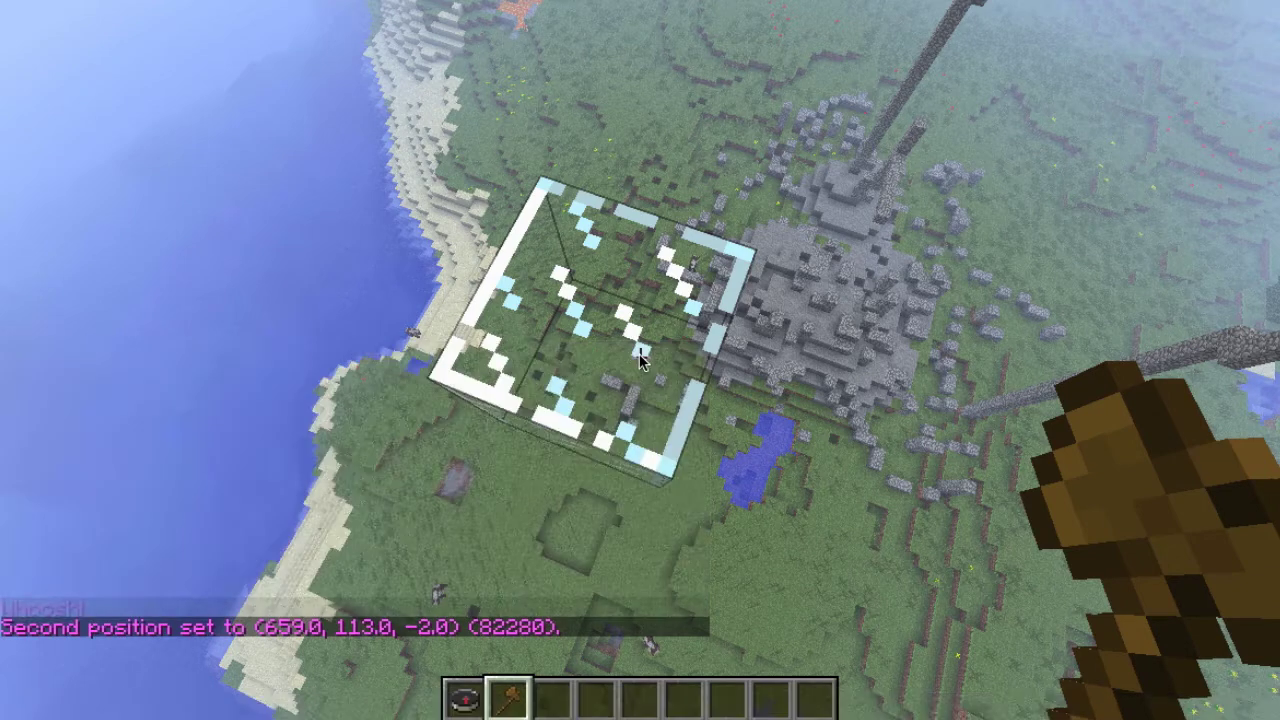
# Replace the cobblestone in the selected region with grass using the command "//replace cobble grass".
pyautogui.write('t//replace ')
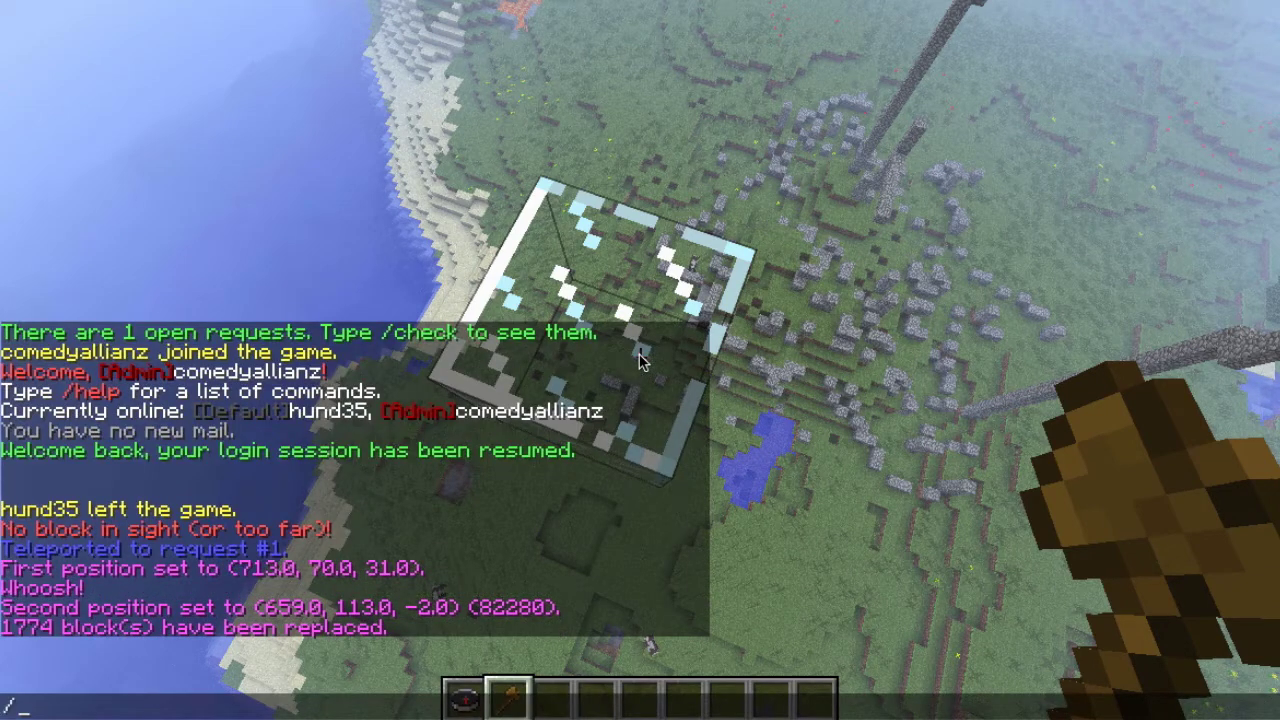
pyautogui.write('cobble')
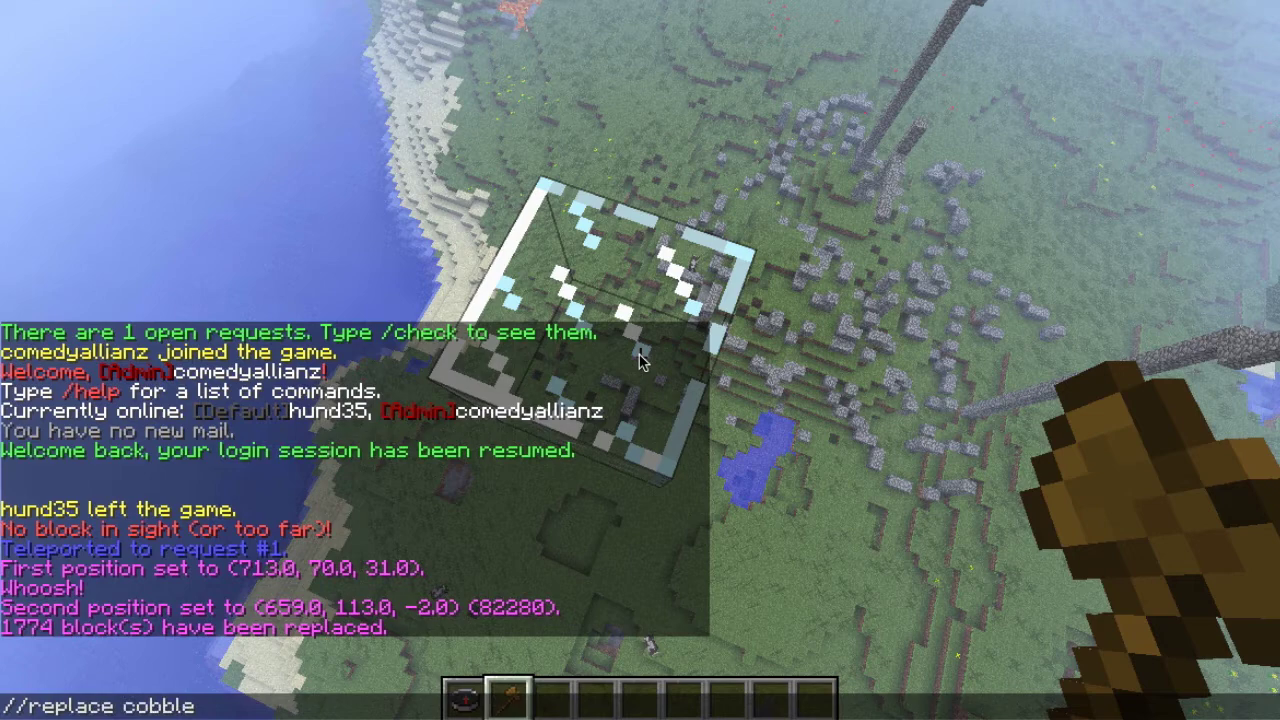
pyautogui.write(' grass')
pyautogui.press('Return')
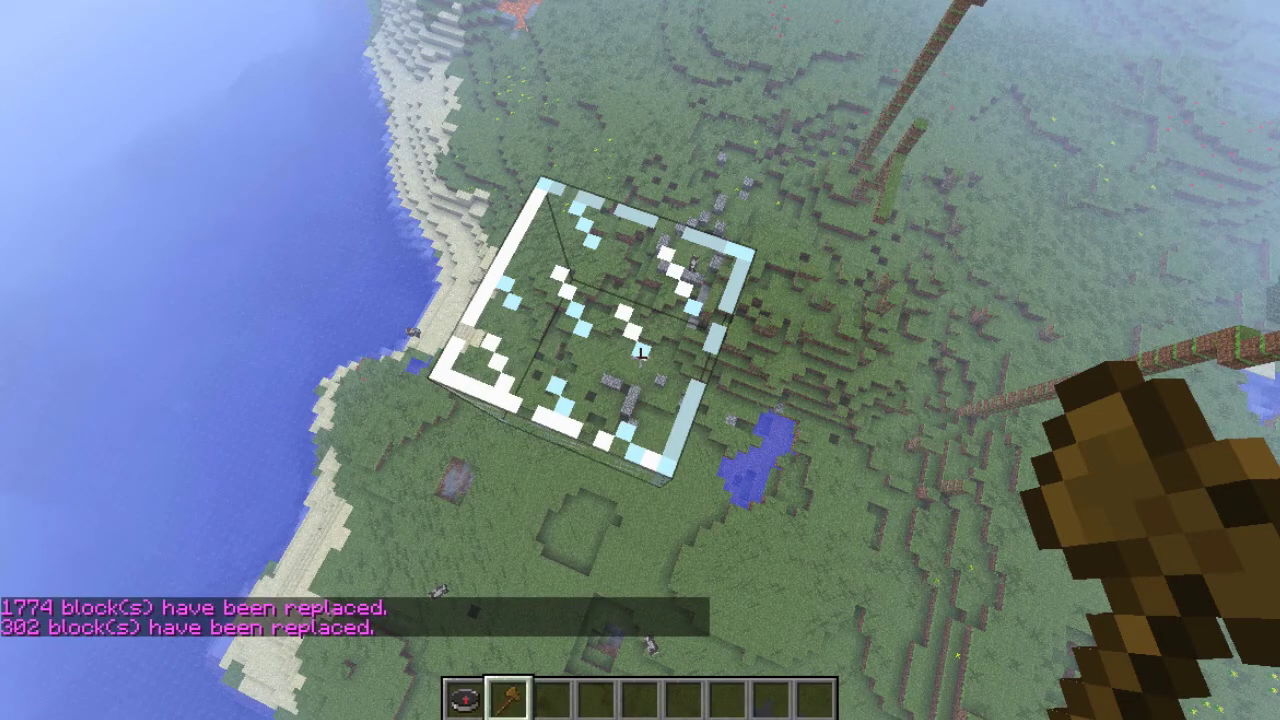
# Switch to the compass and jump around the repaired terrain to inspect the replaced blocks.
pyautogui.press('1')
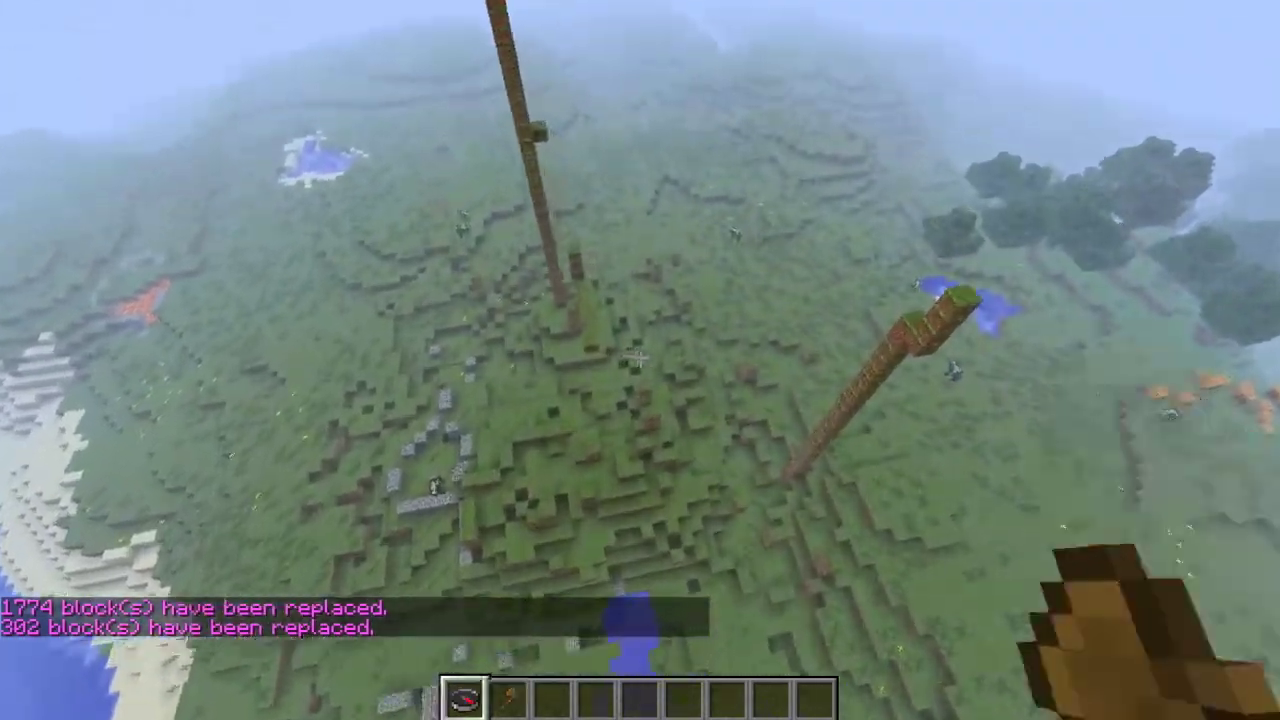
pyautogui.click(640, 357)
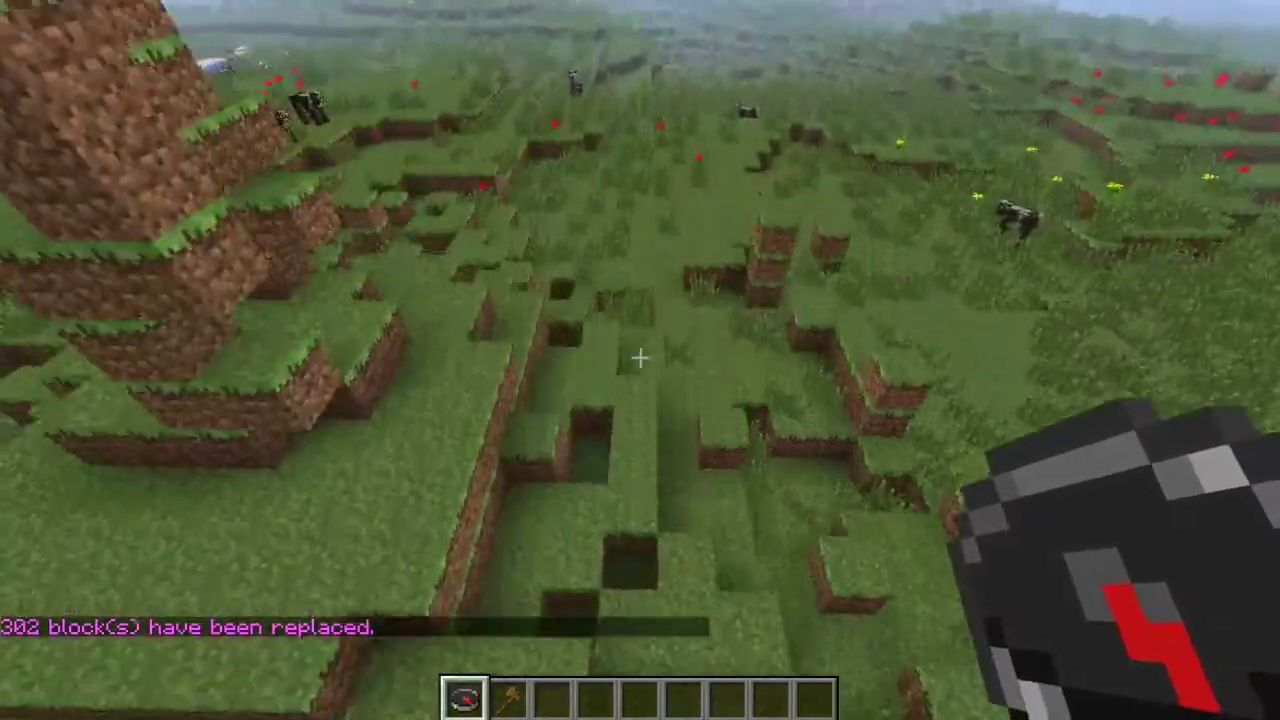
pyautogui.click(640, 357)
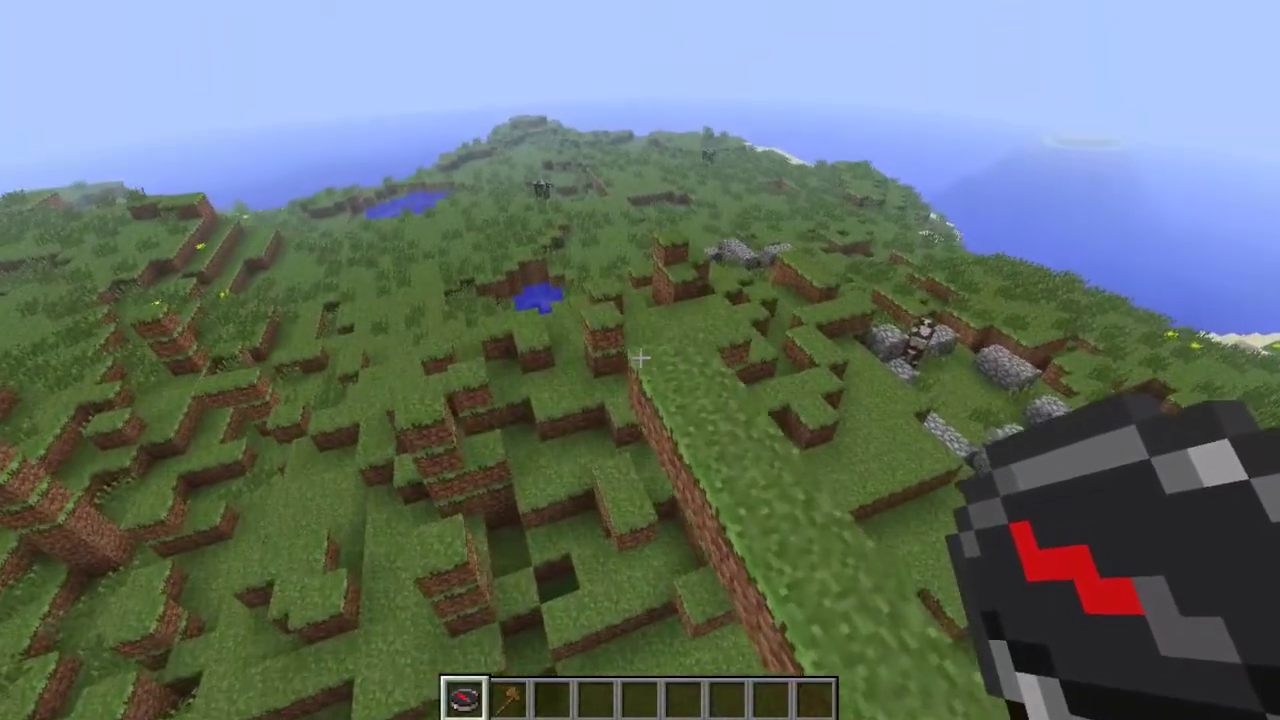
# Run the chat command "/done" without arguments to show its usage.
pyautogui.press('/')
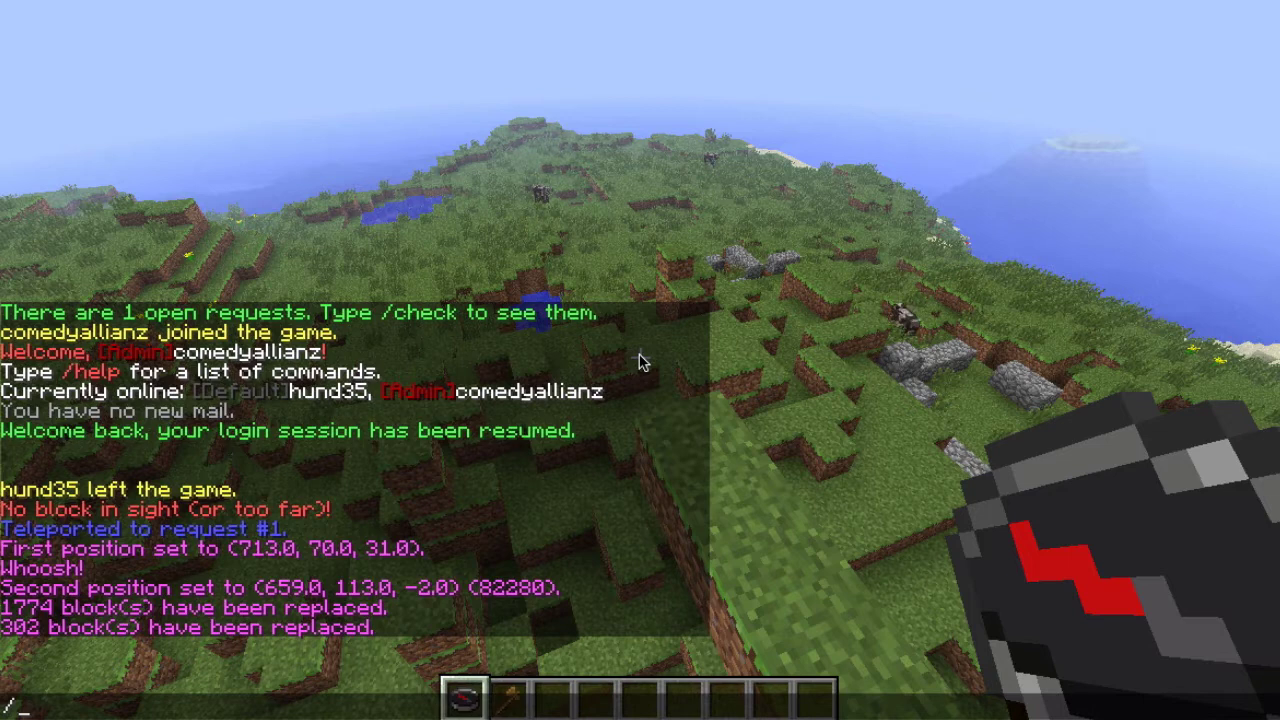
pyautogui.write('done')
pyautogui.press('Return')
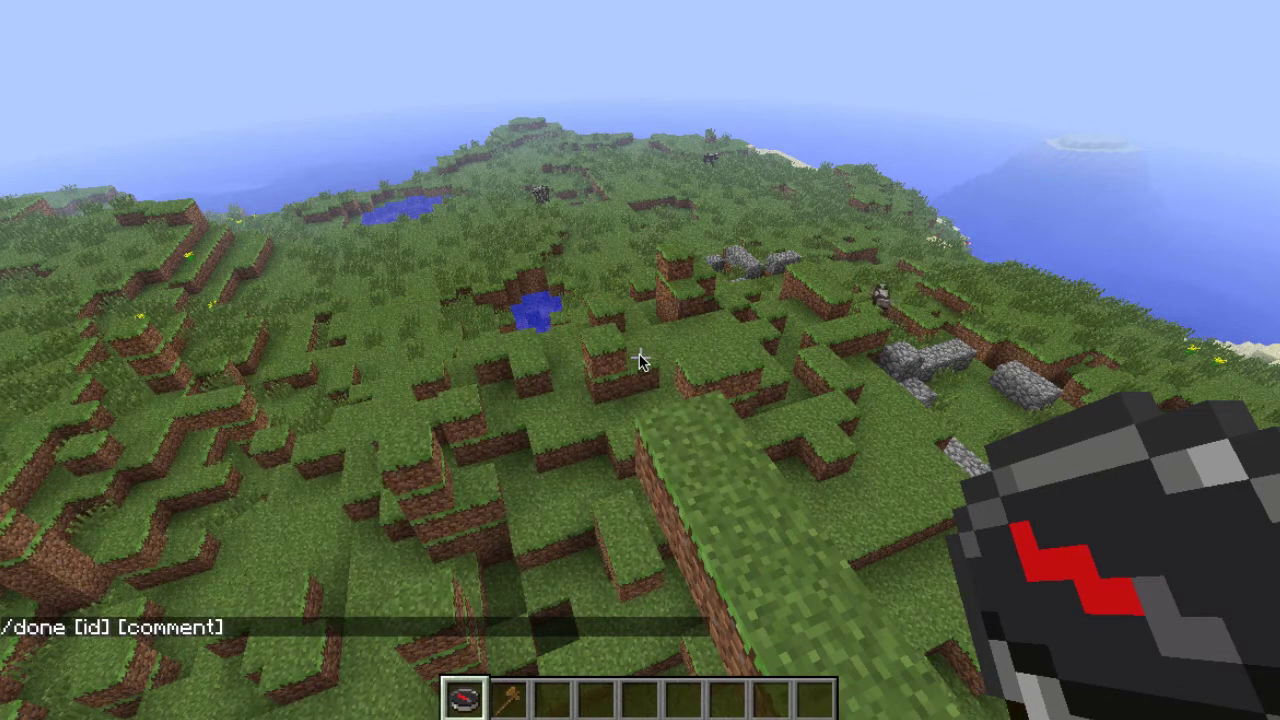
# Complete request 1 with a closing comment using the chat command "/done 1 Your request was completed duuude".
pyautogui.press('/')
pyautogui.press('Up')
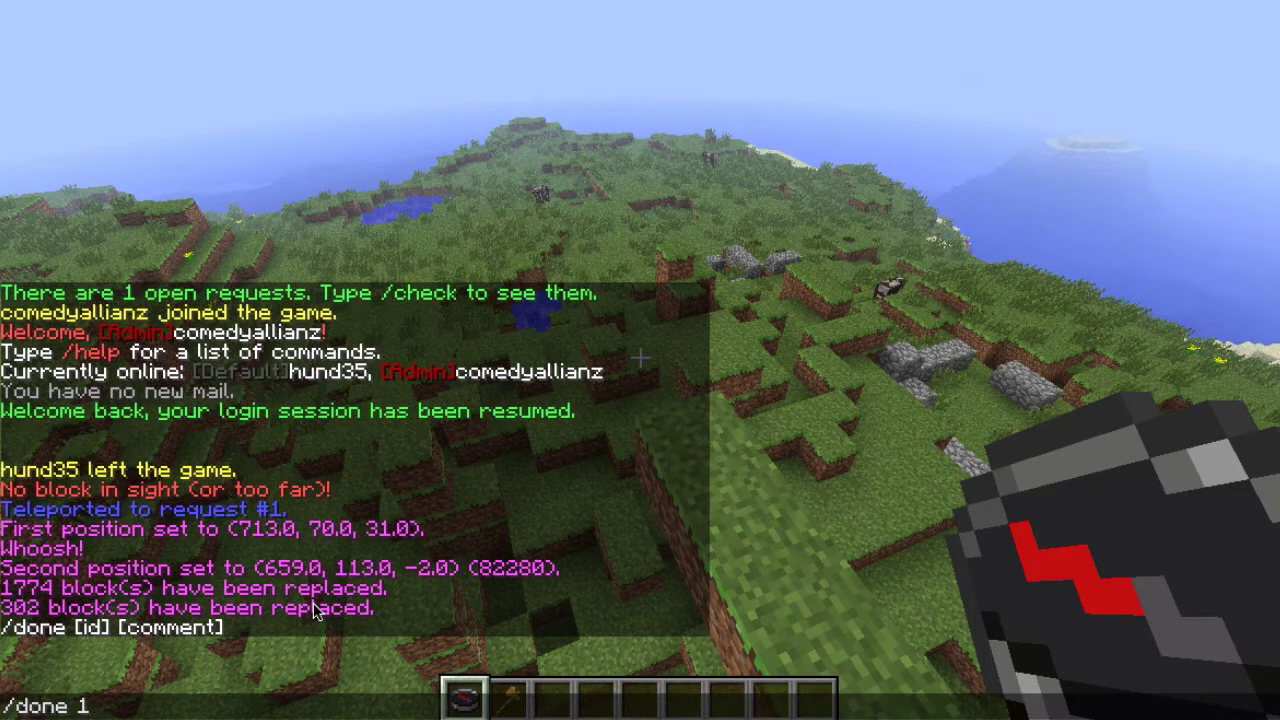
pyautogui.write('Your req')
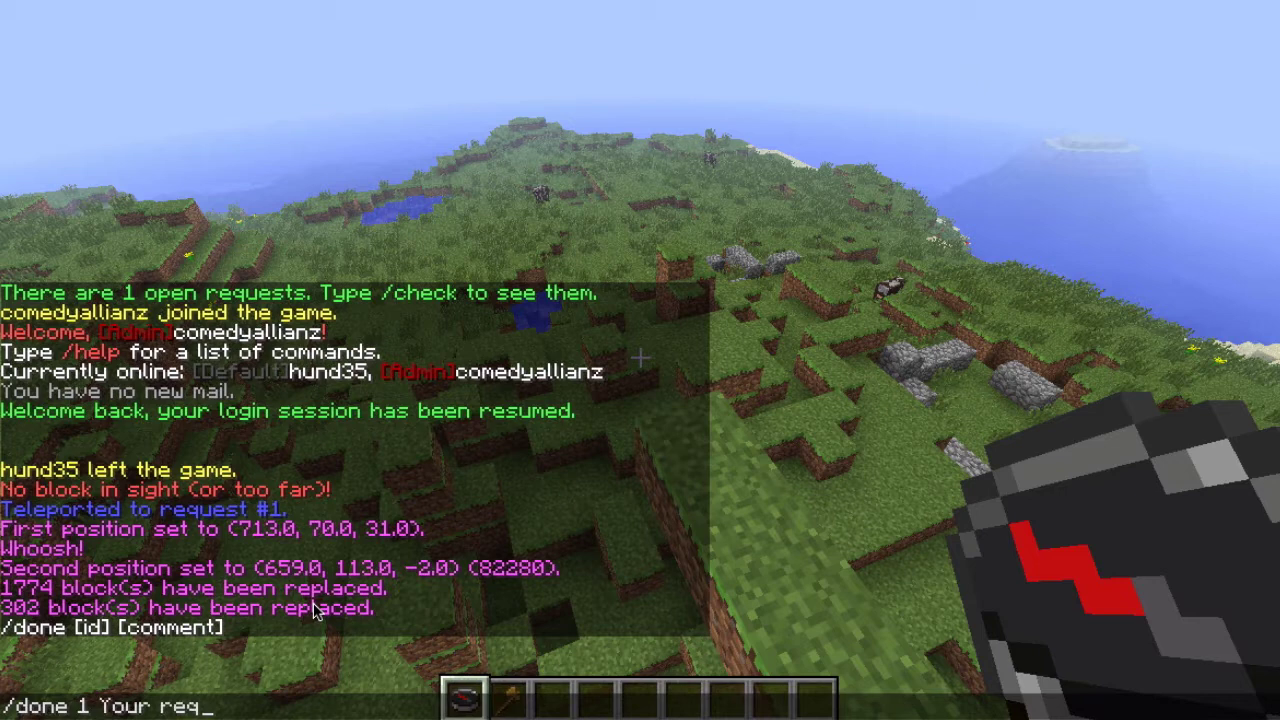
pyautogui.write('uest was compl')
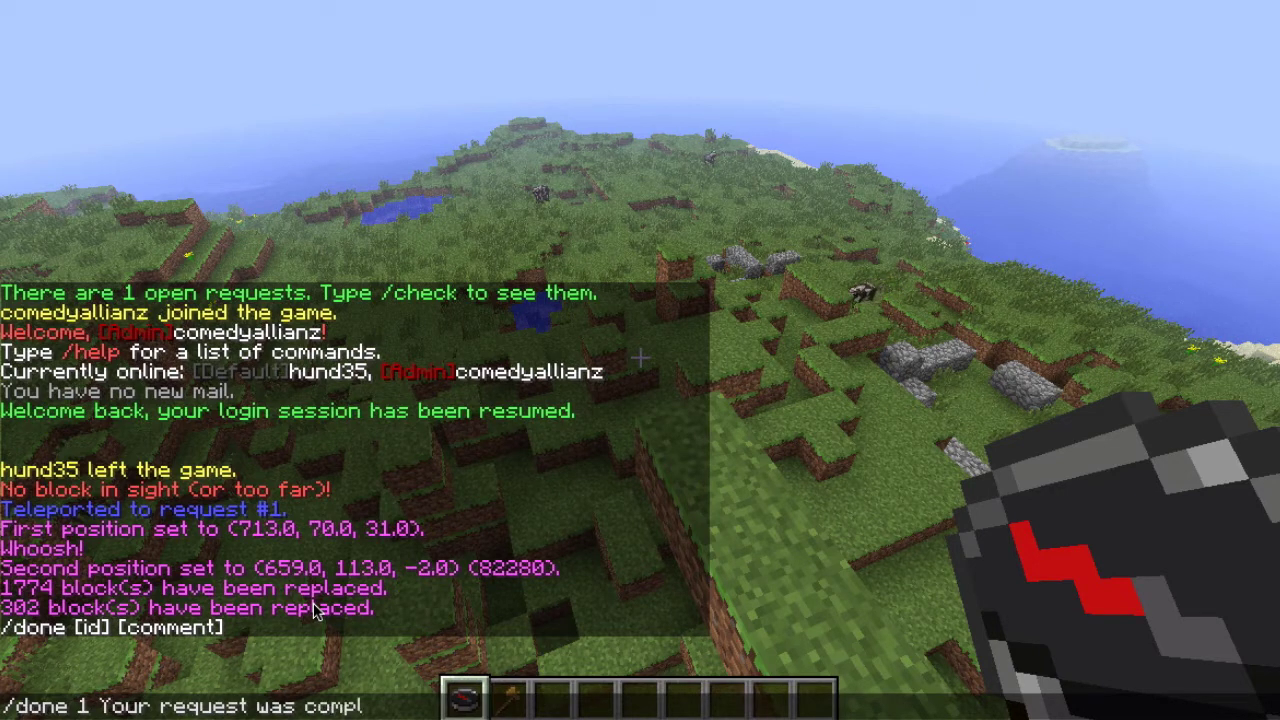
pyautogui.write('eted duuude')
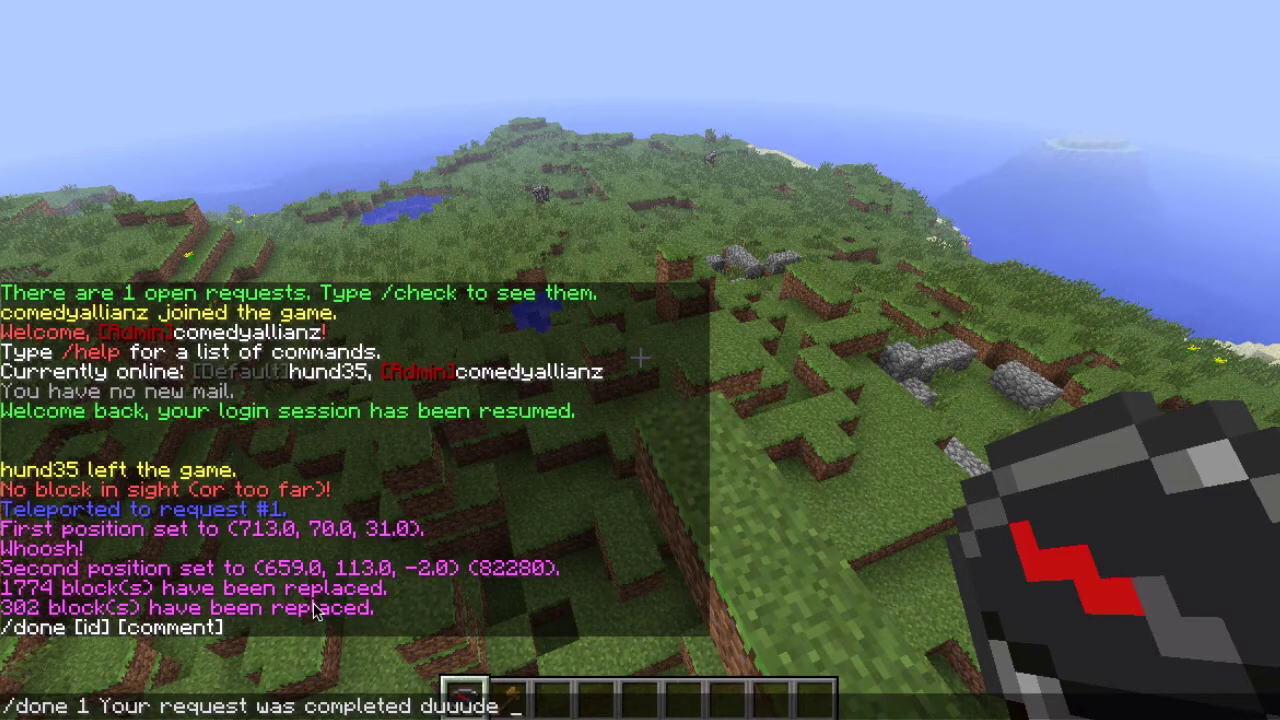
pyautogui.press('Return')
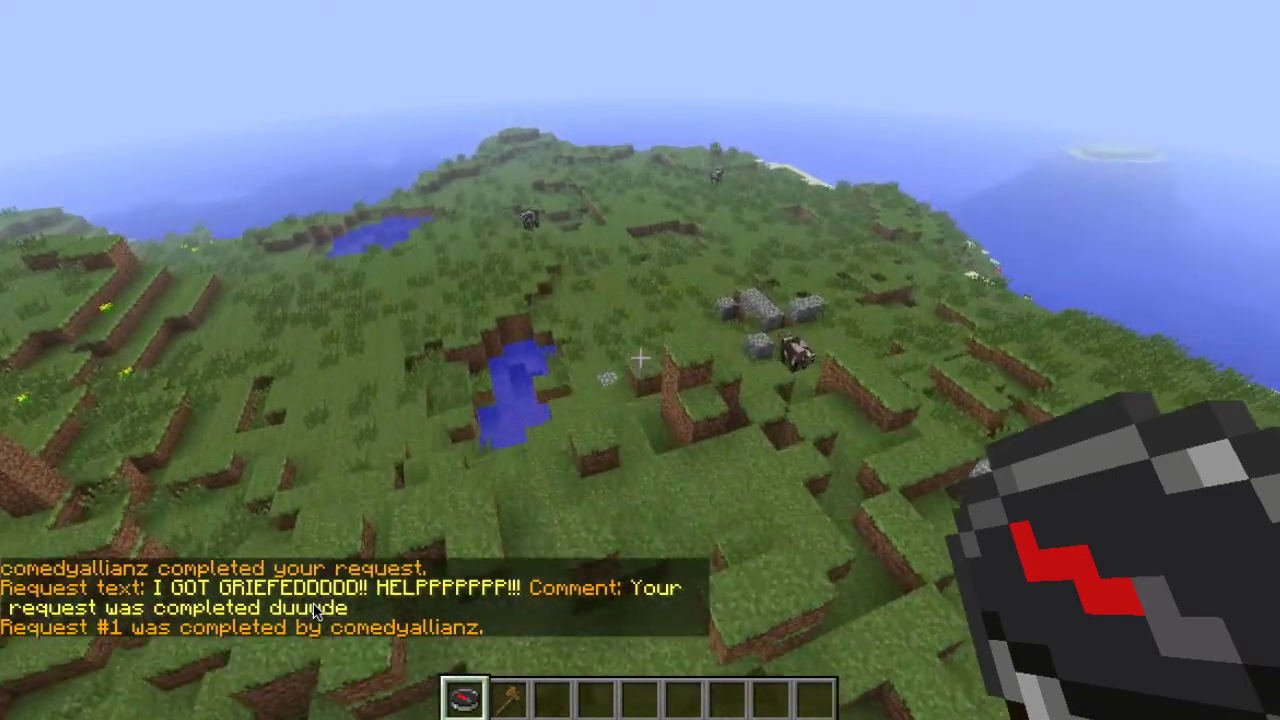
pyautogui.press('t')
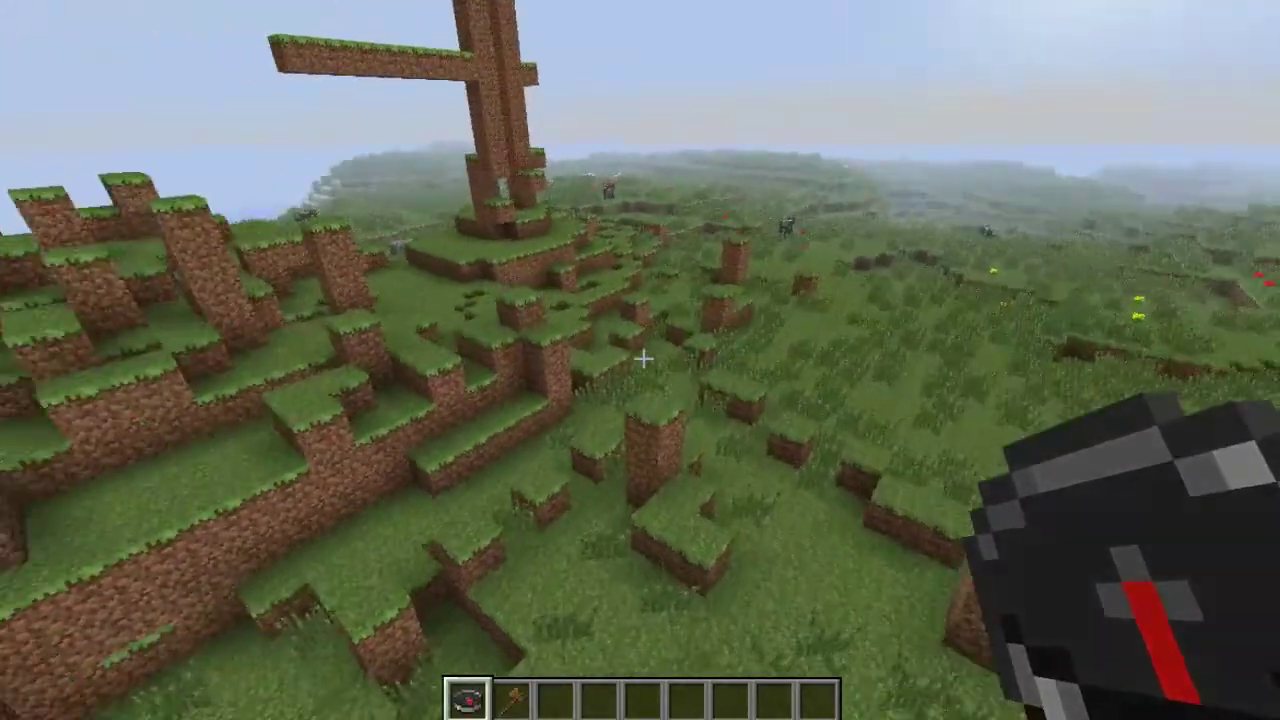
pyautogui.press('w')
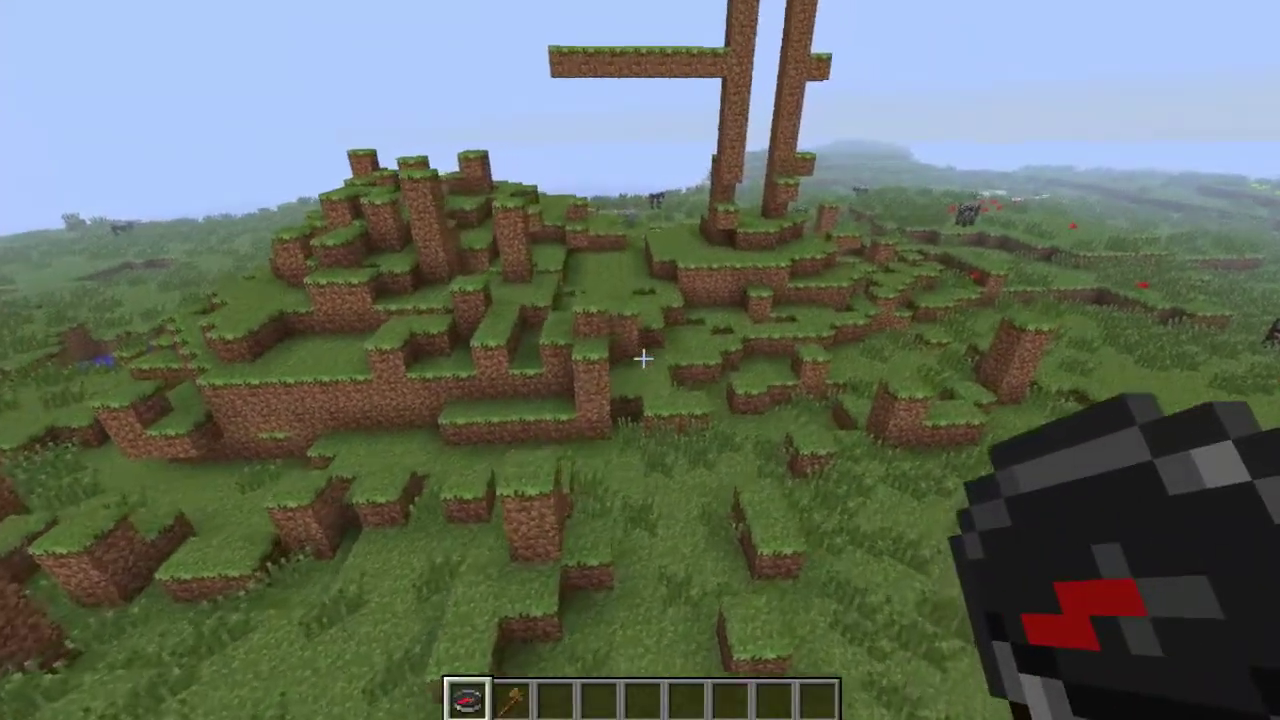
pyautogui.press('s')
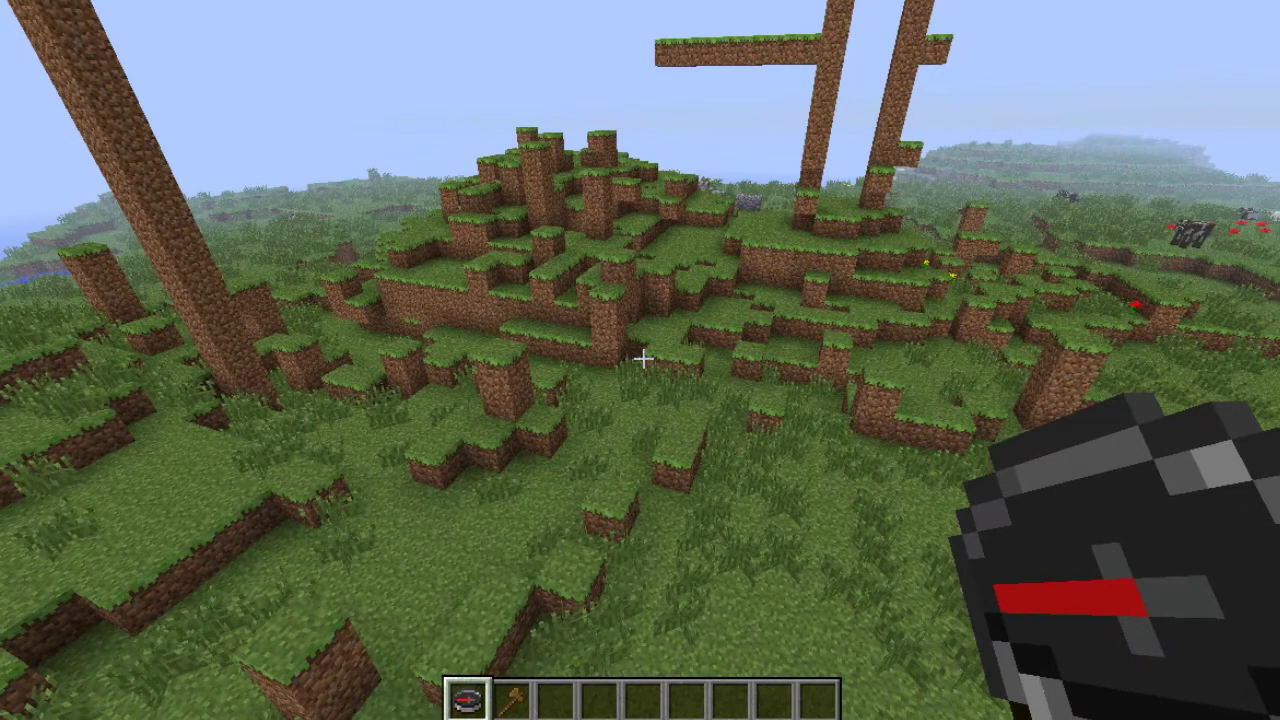